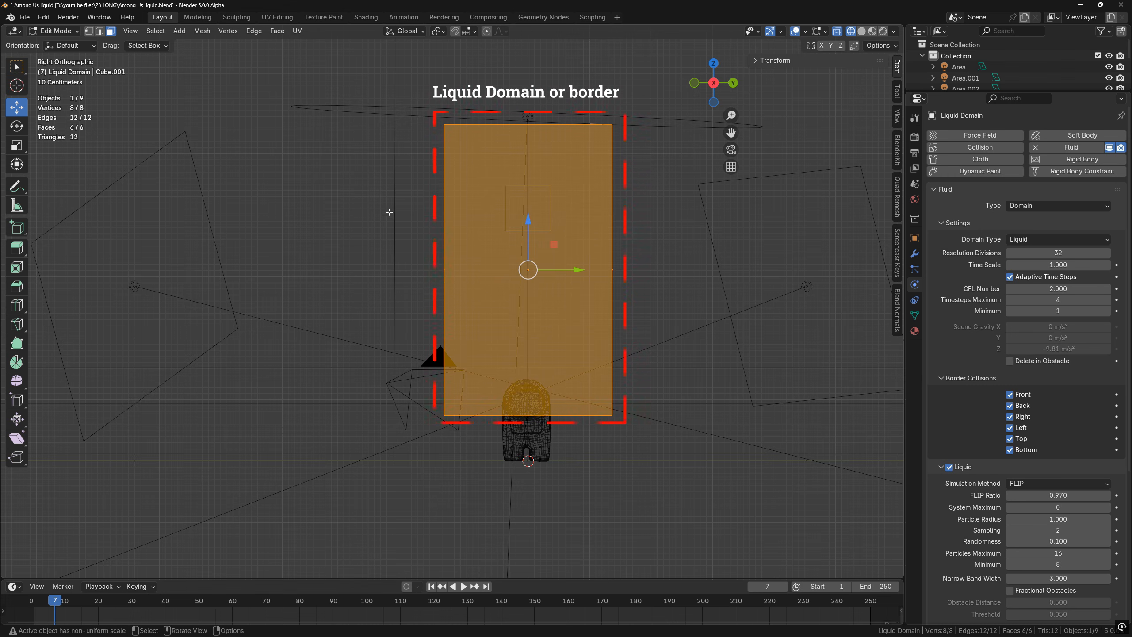
Lower the liquid domain's four bottom vertices about 0.74 m along Z, plus a slight extra amount to sit just below the floor
key("1")
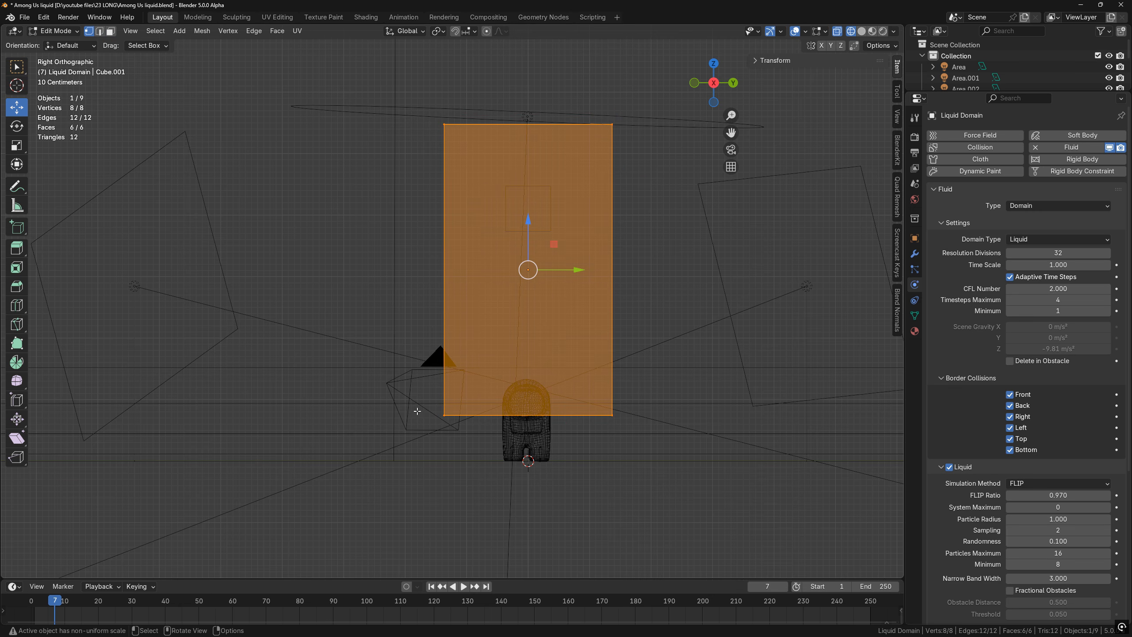
left_click_drag(396, 354, 683, 431)
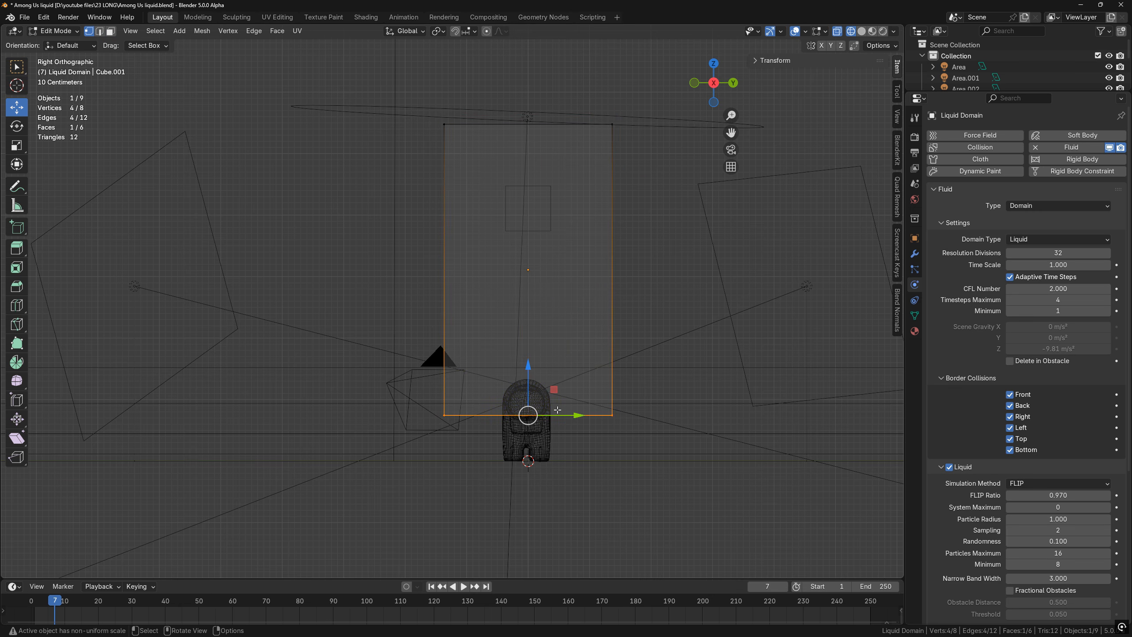
left_click_drag(527, 387, 534, 426)
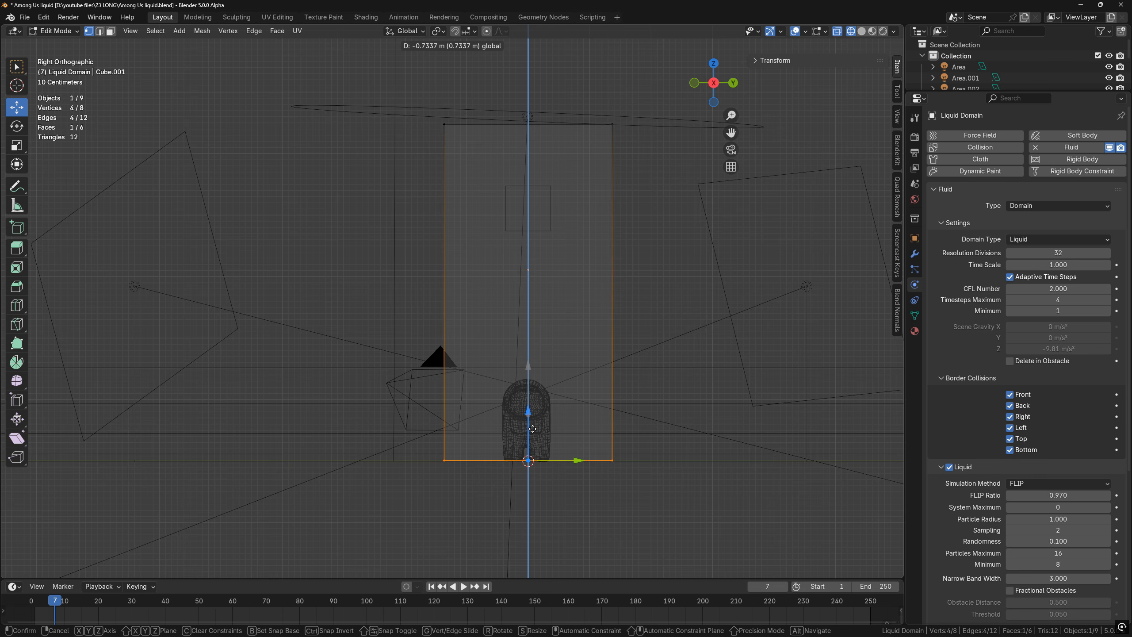
left_click_drag(532, 429, 532, 429)
mouse_move(532, 429)
middle_mouse_down()
mouse_move(528, 450)
mouse_move(531, 438)
middle_mouse_up()
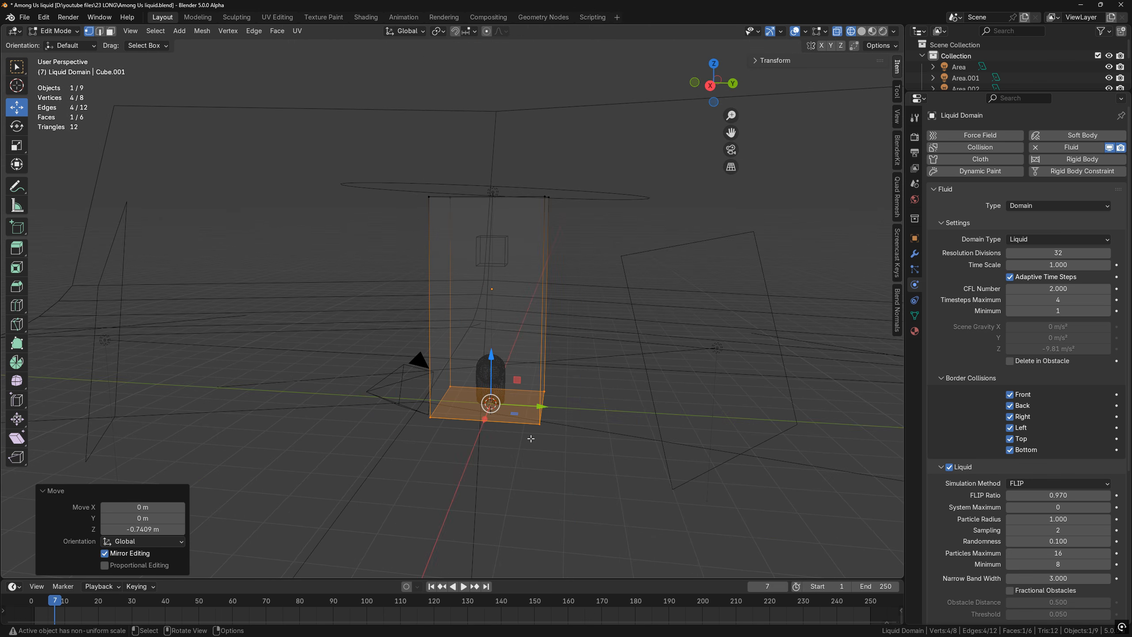
left_click_drag(492, 374, 493, 390)
Scale the domain's bottom face by about 5.75 to flare it outward, check it from the right view, and return to Object Mode
mouse_move(492, 389)
middle_mouse_down()
mouse_move(581, 405)
mouse_move(472, 383)
middle_mouse_up()
key("s")
left_click(569, 404)
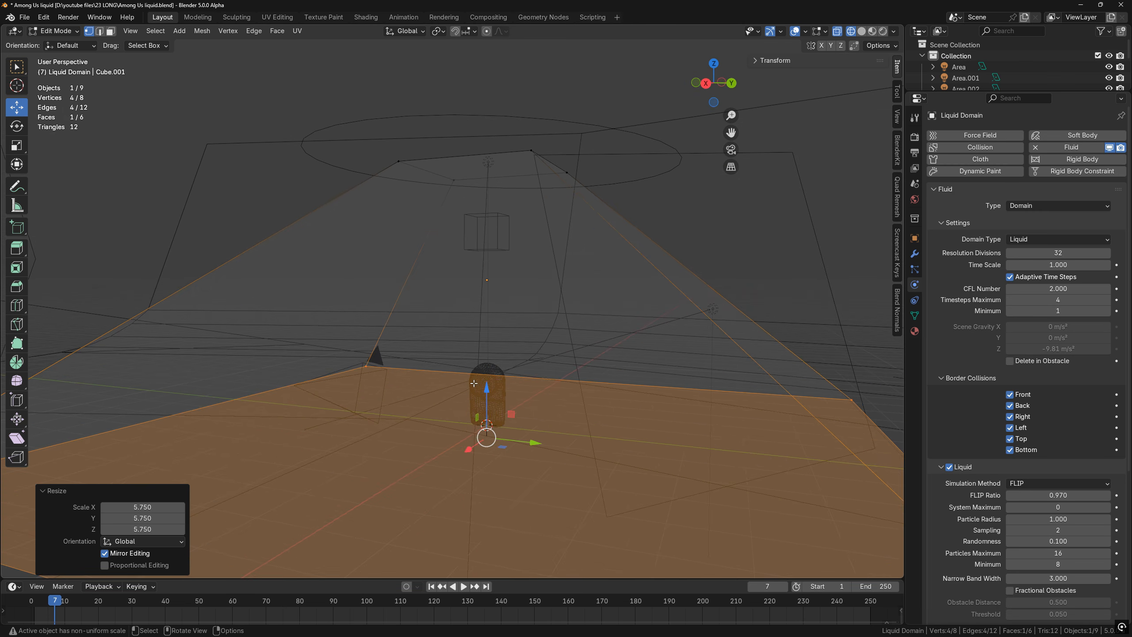
key("KP_3")
left_click(554, 467)
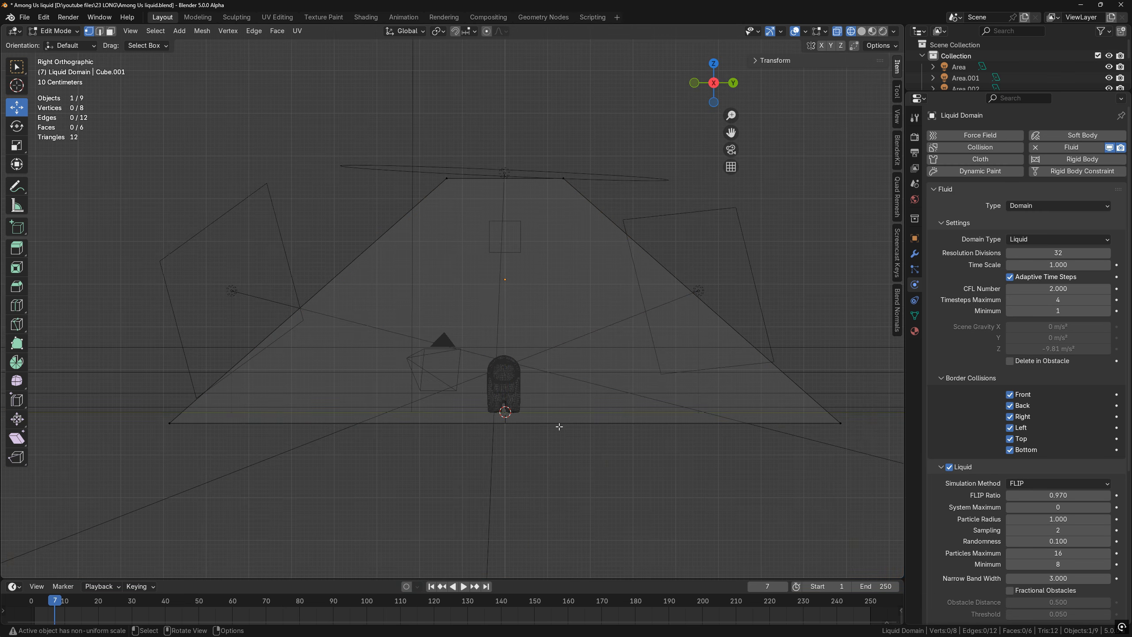
key("Tab")
Select the cube above the character, switch the viewport to solid shading and set the timeline to frame 1
middle_click_drag(559, 427, 491, 285)
scroll(488, 278, "up", 4)
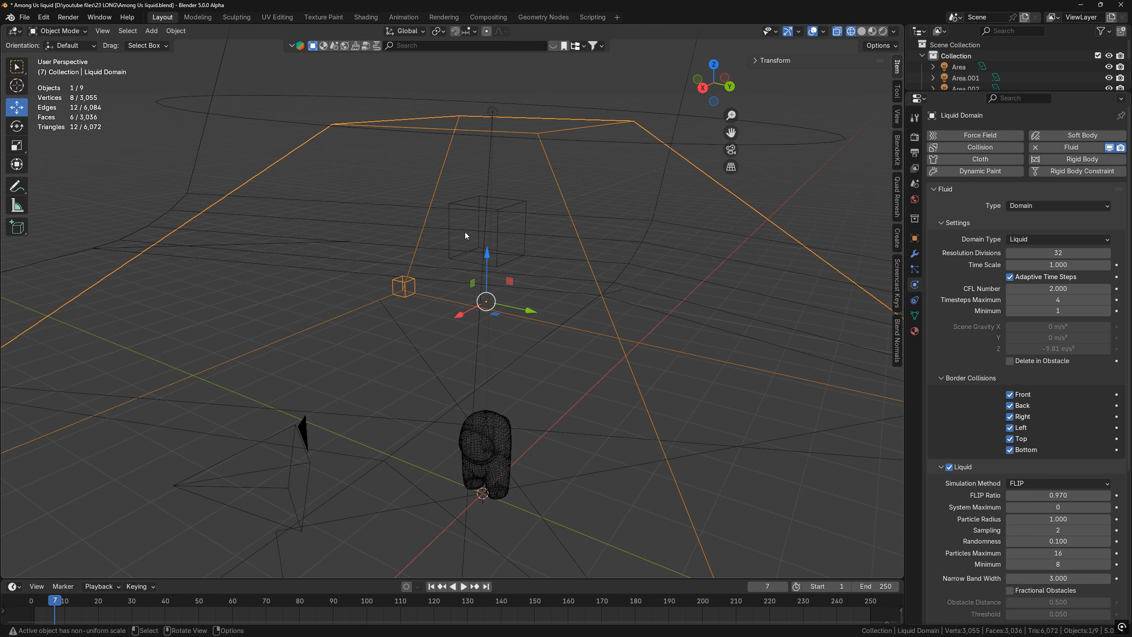
left_click(460, 207)
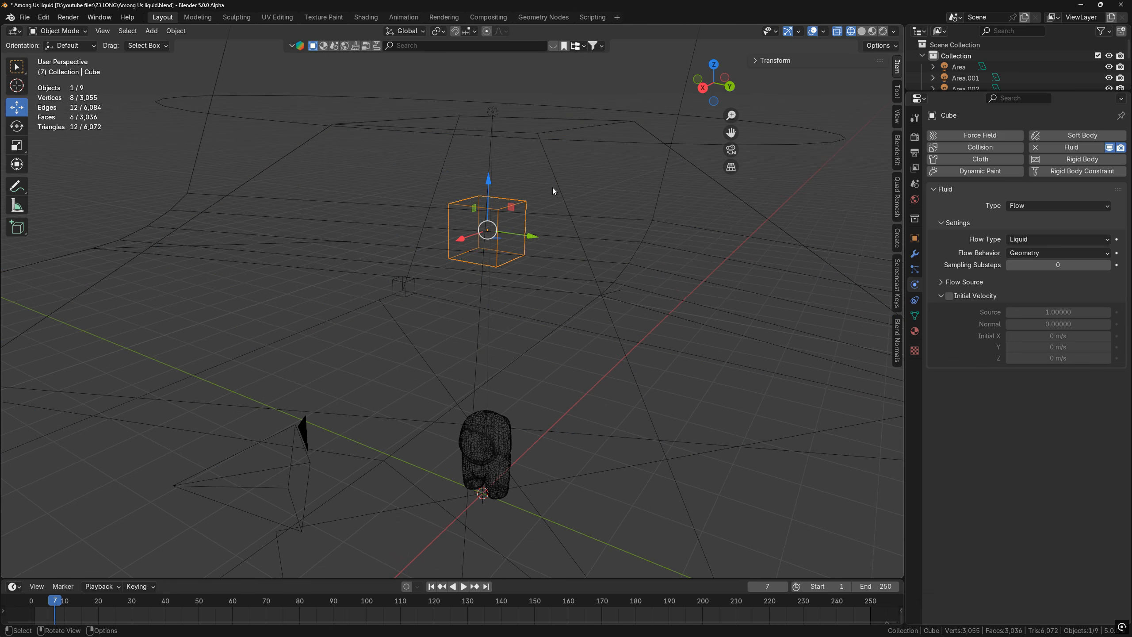
left_click(862, 32)
left_click_drag(50, 609, 37, 611)
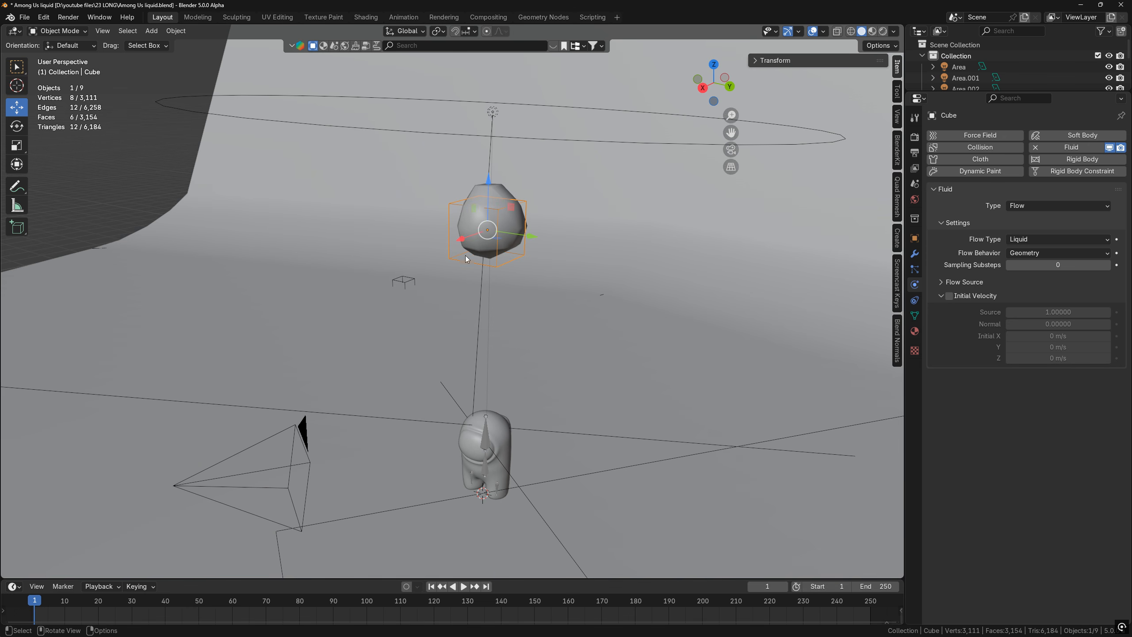
scroll(465, 255, "up", 3)
middle_click_drag(519, 223, 490, 251)
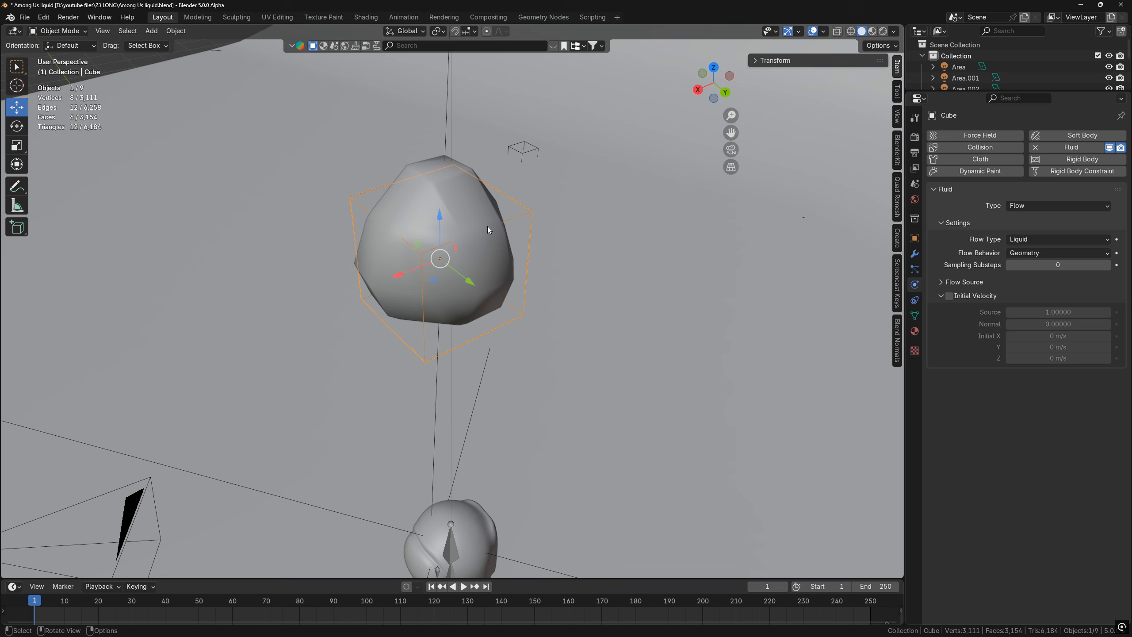
Set the cube's fluid type to Flow and its flow type to Liquid
left_click(1044, 242)
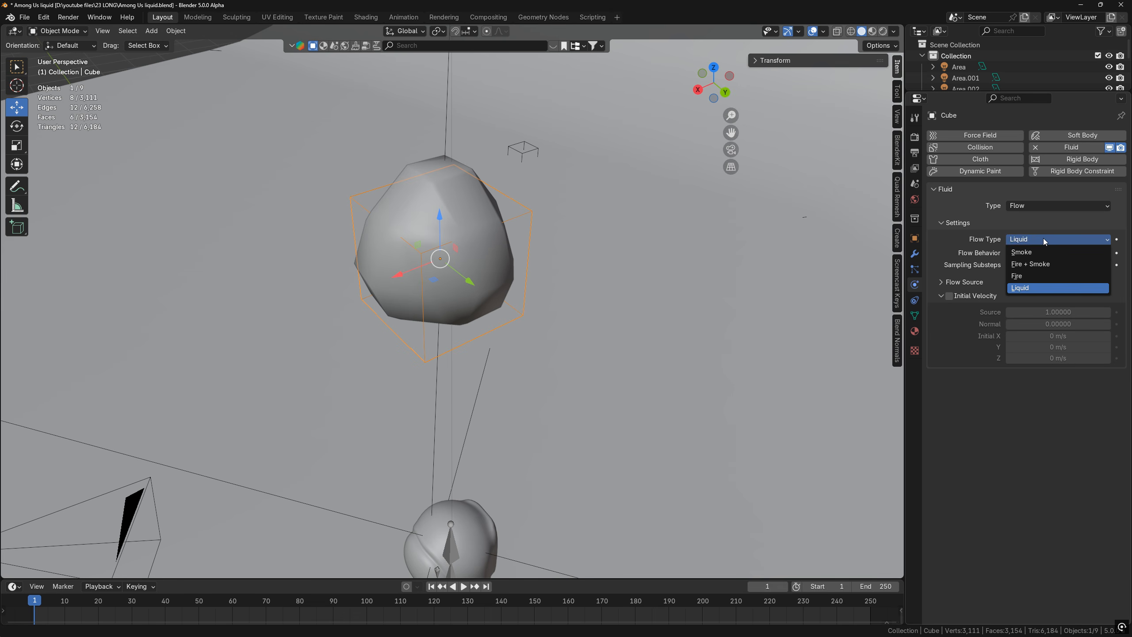
left_click(1021, 289)
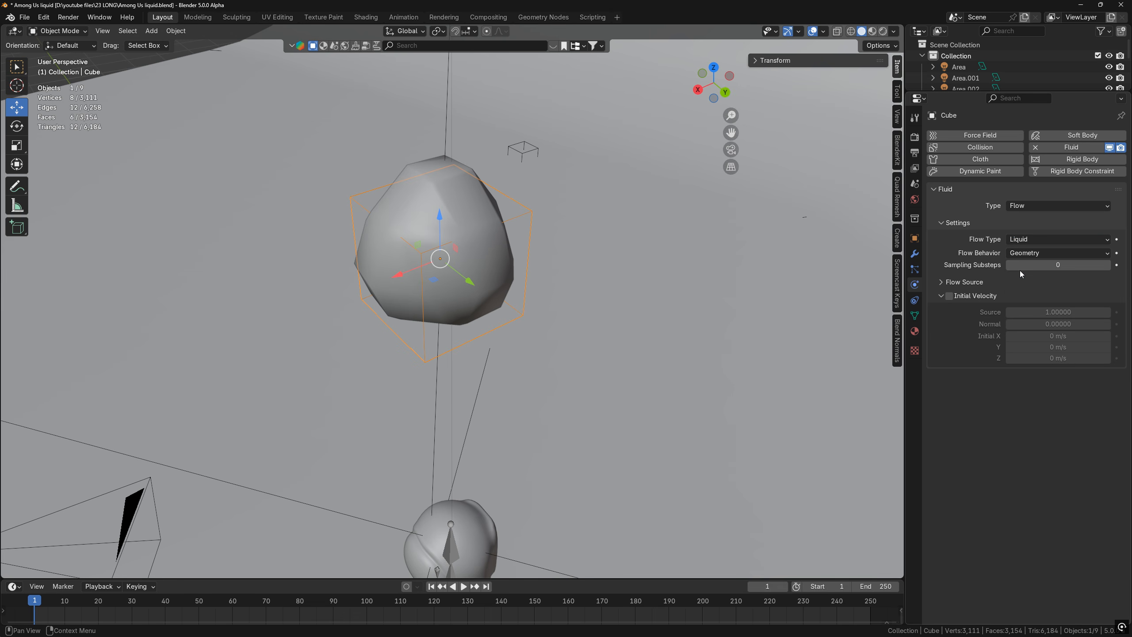
left_click(1033, 208)
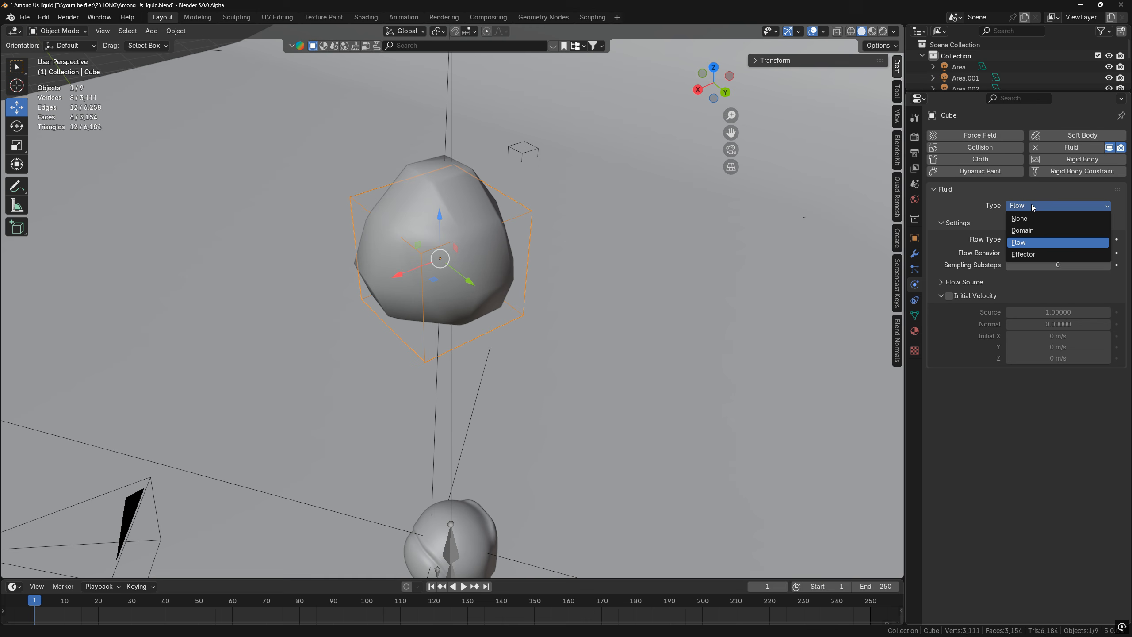
left_click(1019, 243)
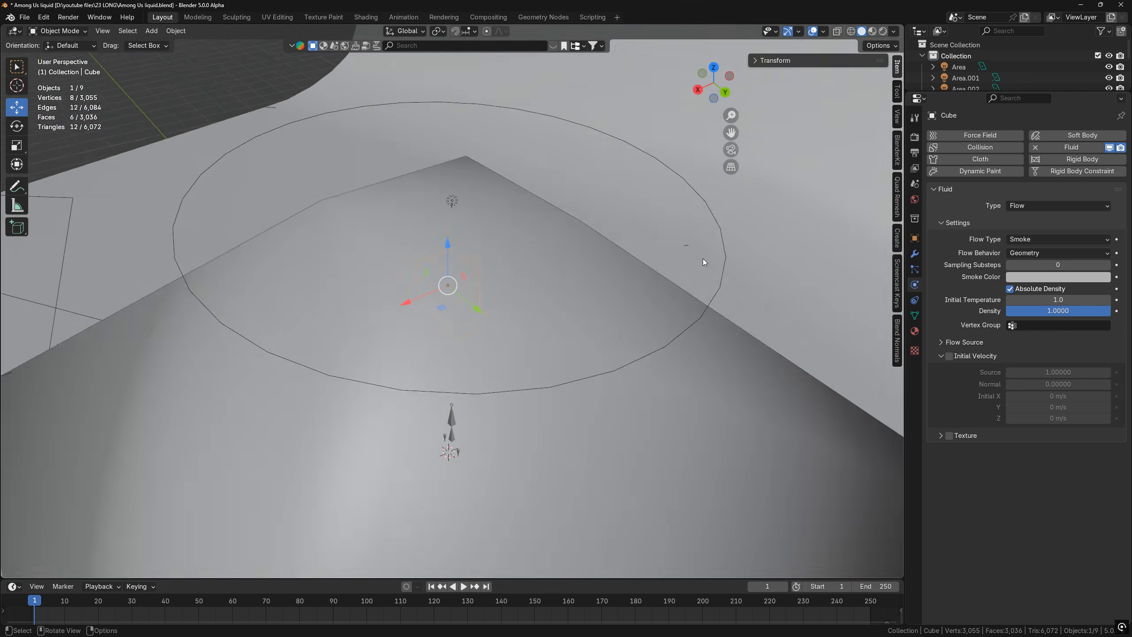
left_click(1057, 240)
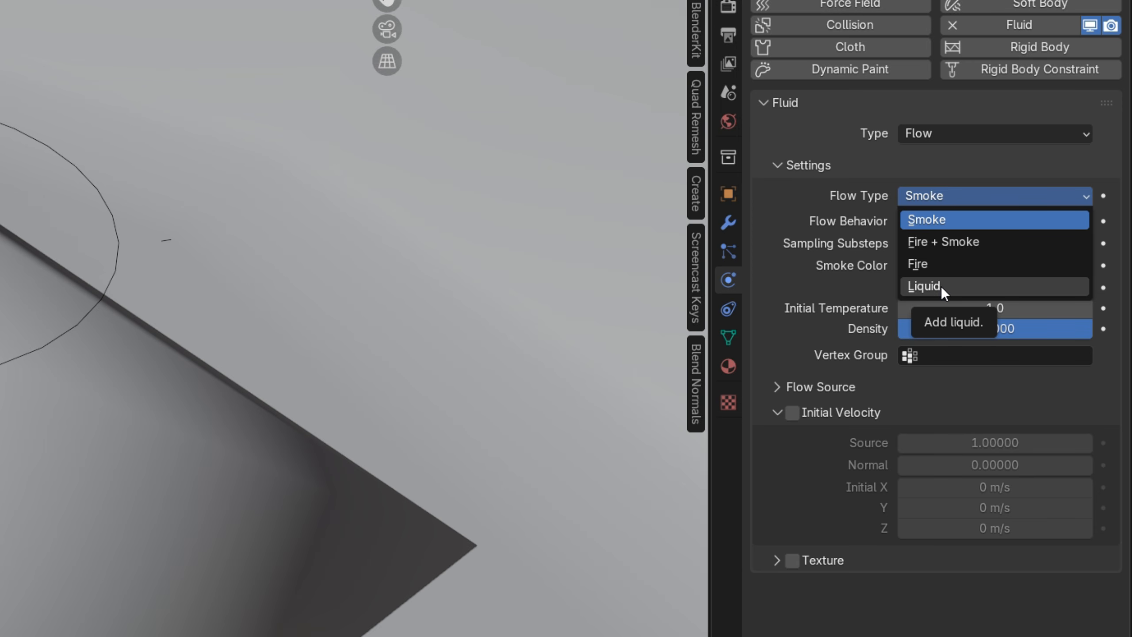
left_click(941, 287)
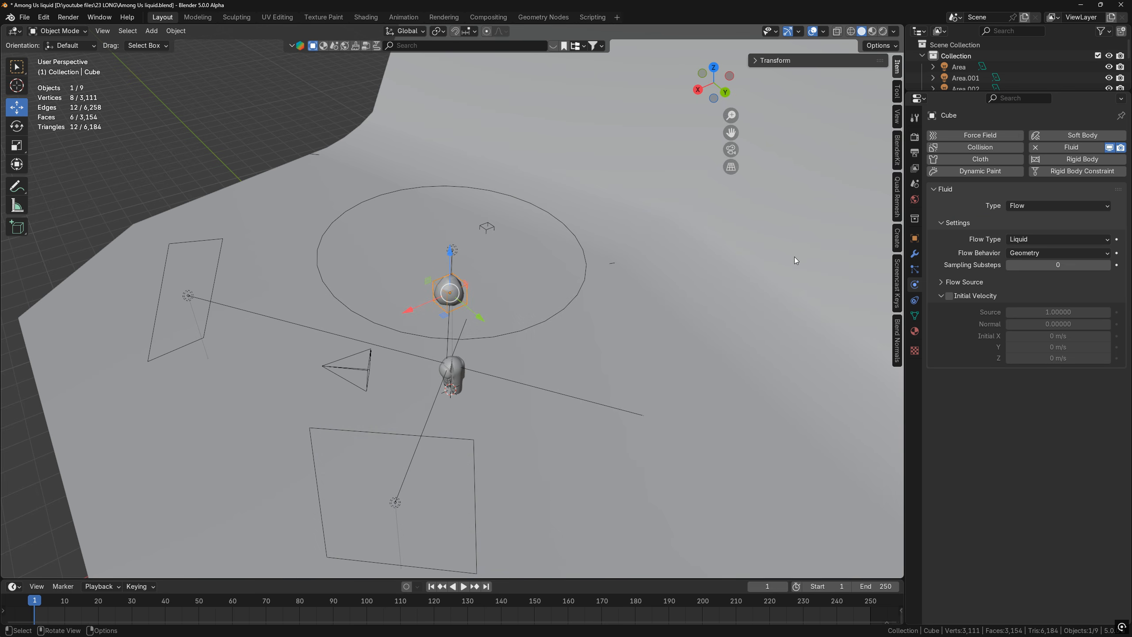
Play the liquid simulation to preview the splash over the character, and return the timeline to frame 0
middle_click_drag(650, 273, 657, 267)
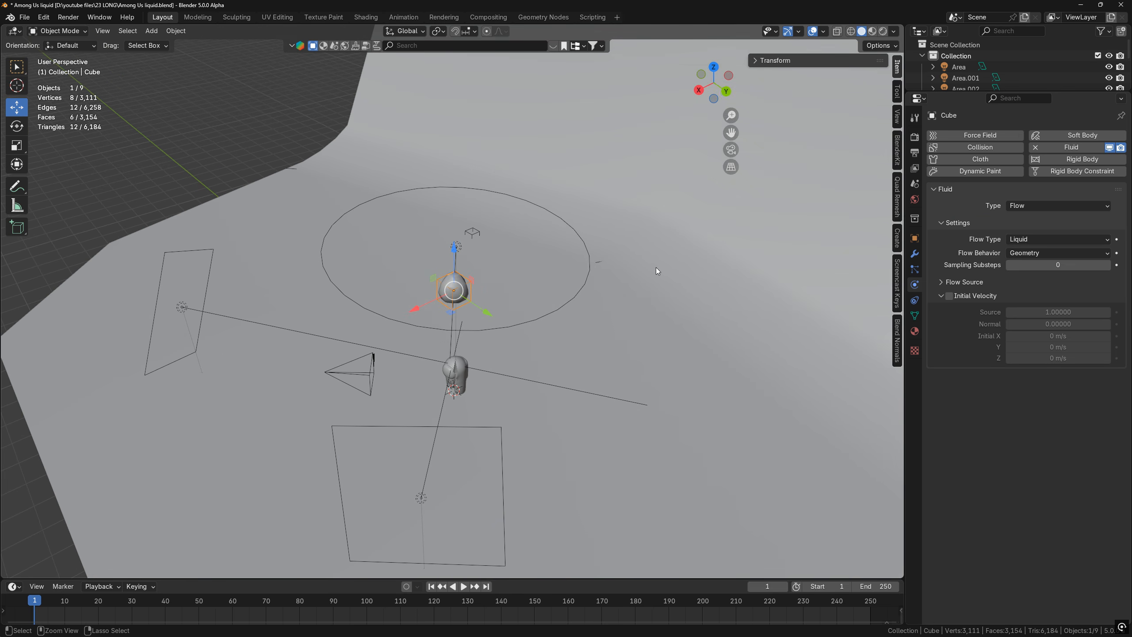
scroll(642, 268, "up", 2)
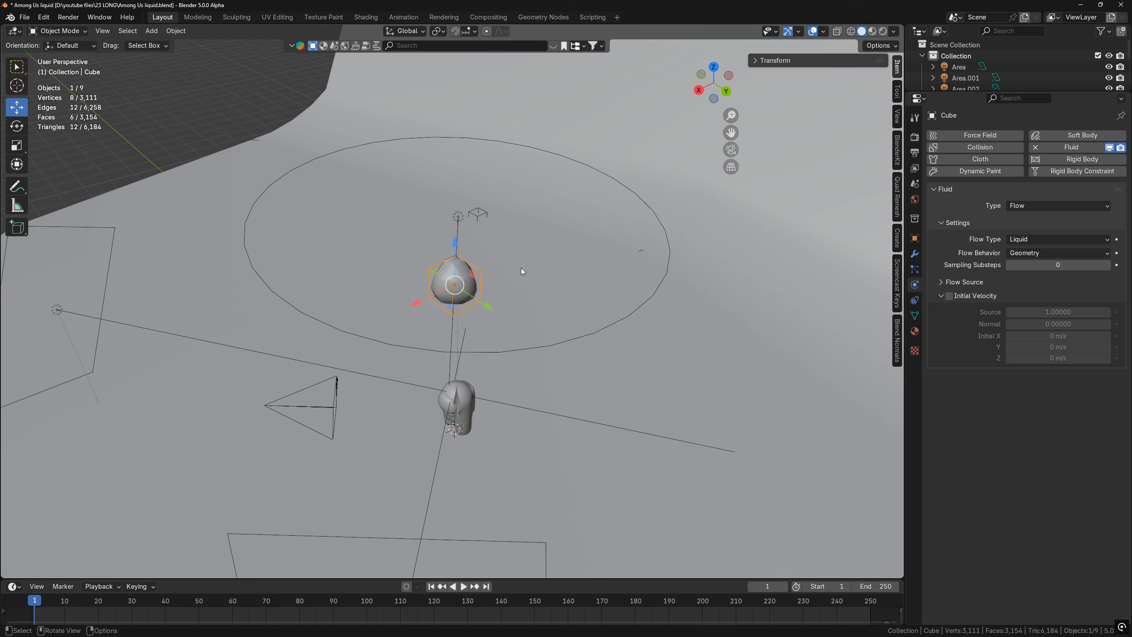
key("space")
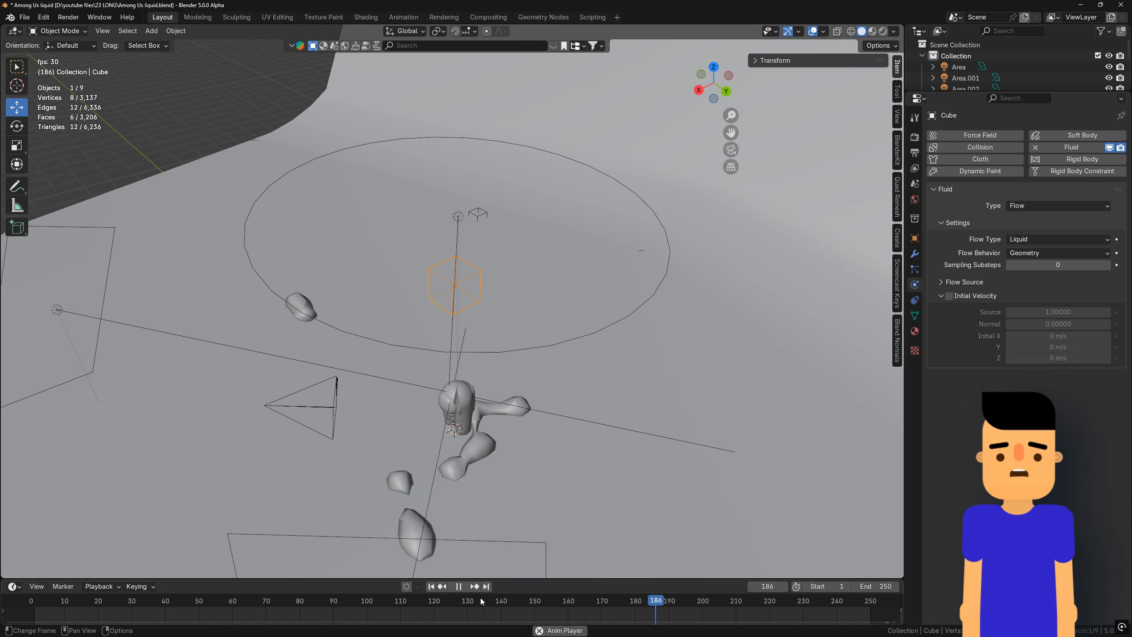
key("space")
left_click_drag(673, 601, 11, 607)
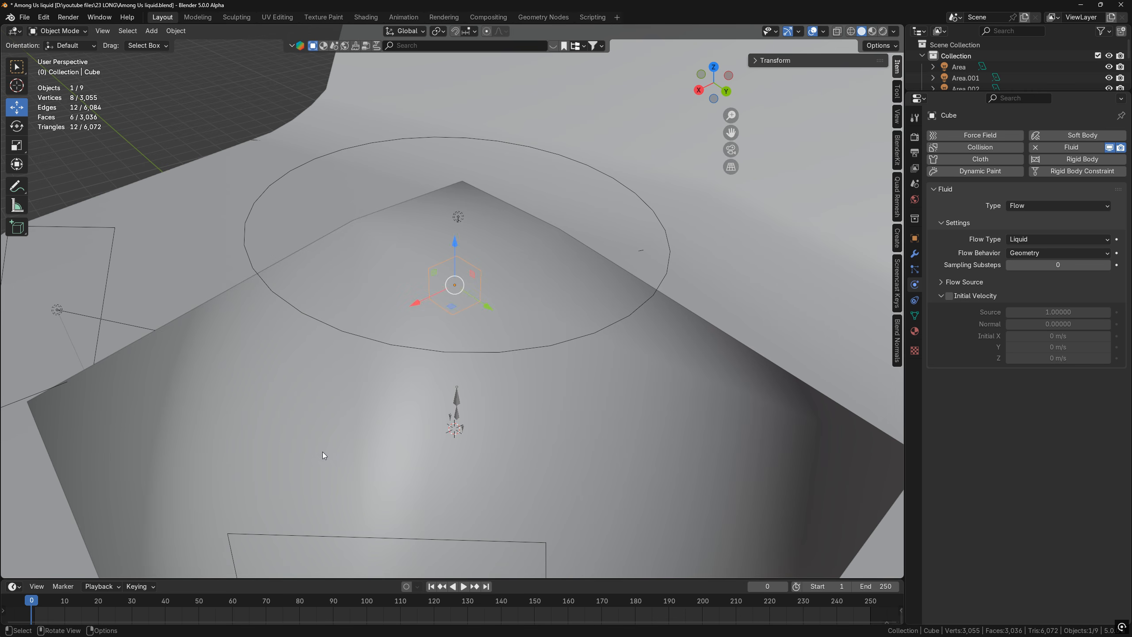
Examine the liquid particles inside the flow cube at frame 1 in wireframe, and return to solid shading
scroll(324, 456, "down", 4)
key("space")
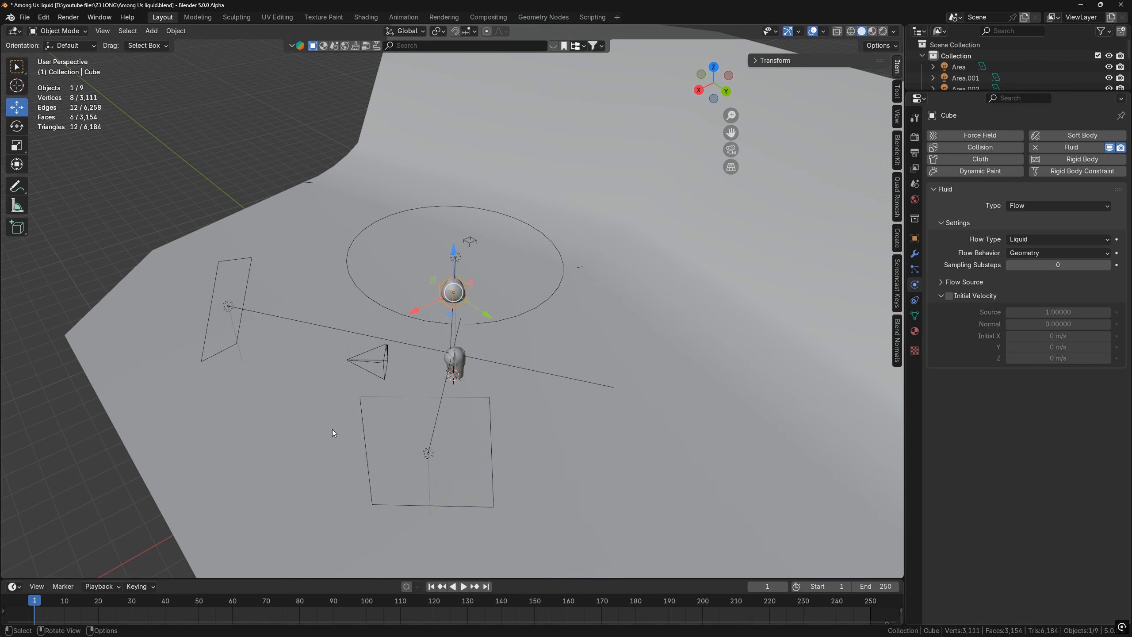
scroll(416, 381, "up", 11)
scroll(493, 335, "down", 2)
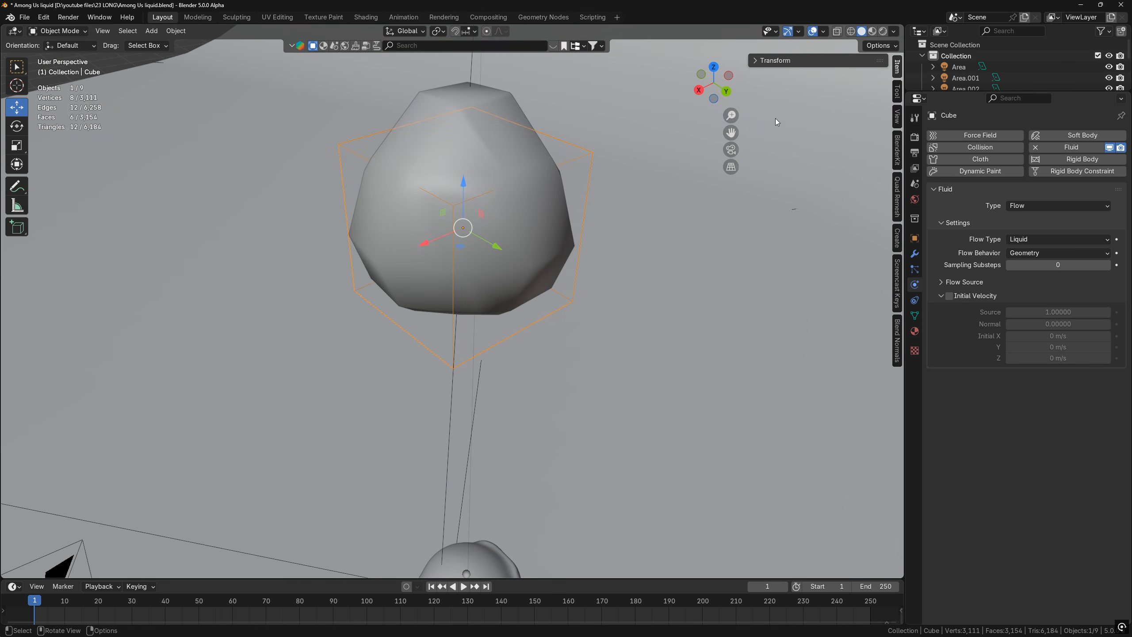
left_click(848, 36)
scroll(611, 200, "up", 2)
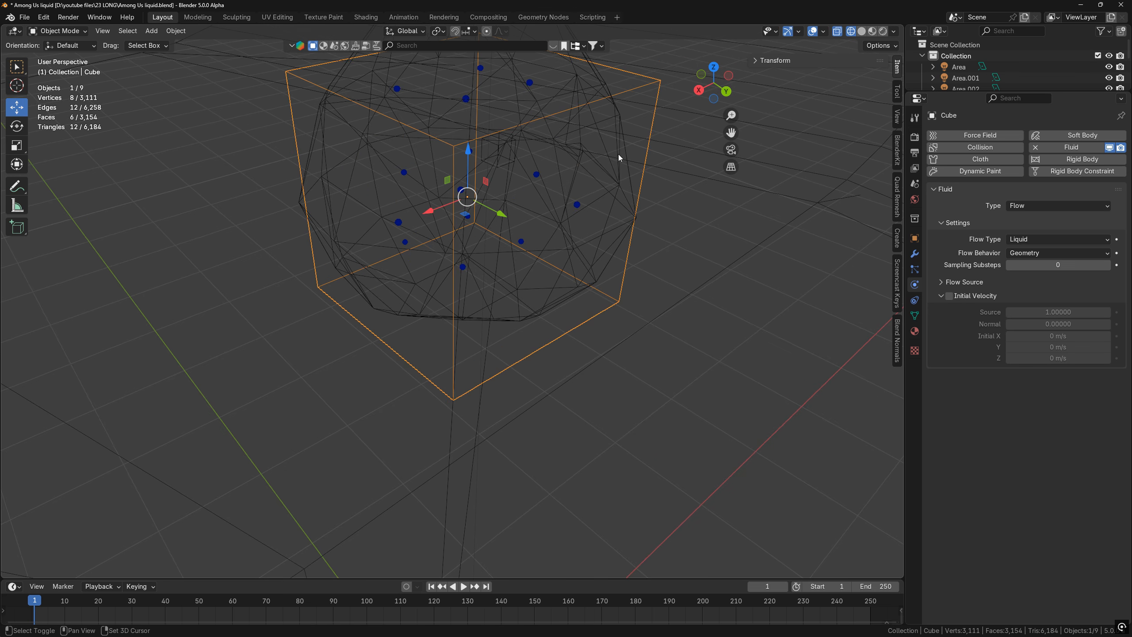
scroll(618, 160, "up", 3)
scroll(467, 283, "up", 3)
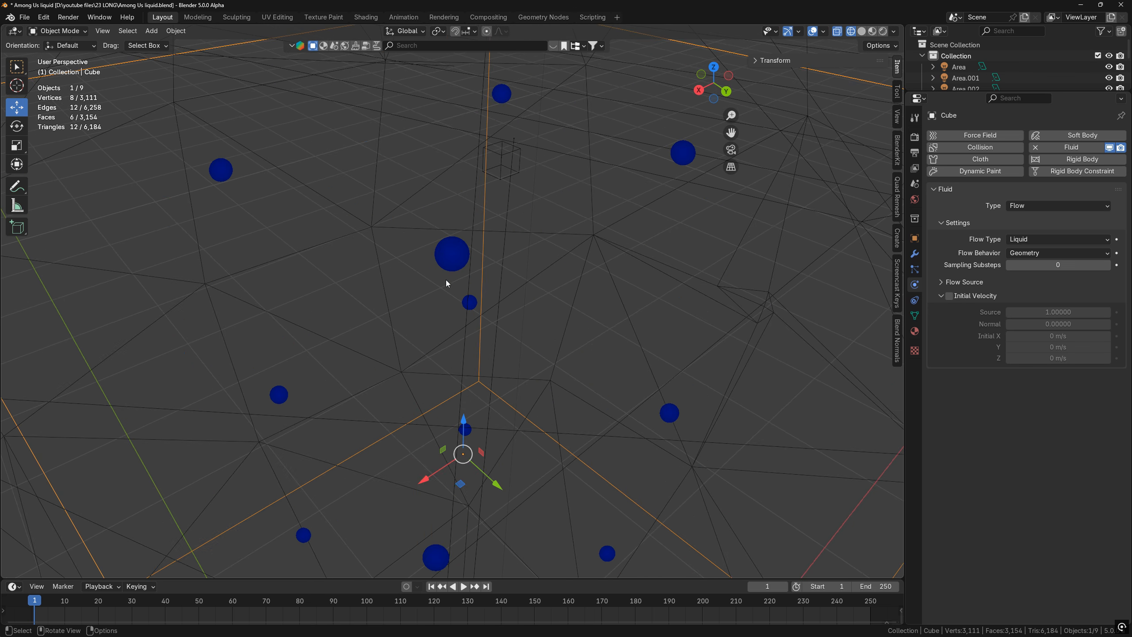
scroll(637, 212, "down", 6)
mouse_move(610, 265)
middle_mouse_down()
mouse_move(605, 276)
mouse_move(592, 267)
middle_mouse_up()
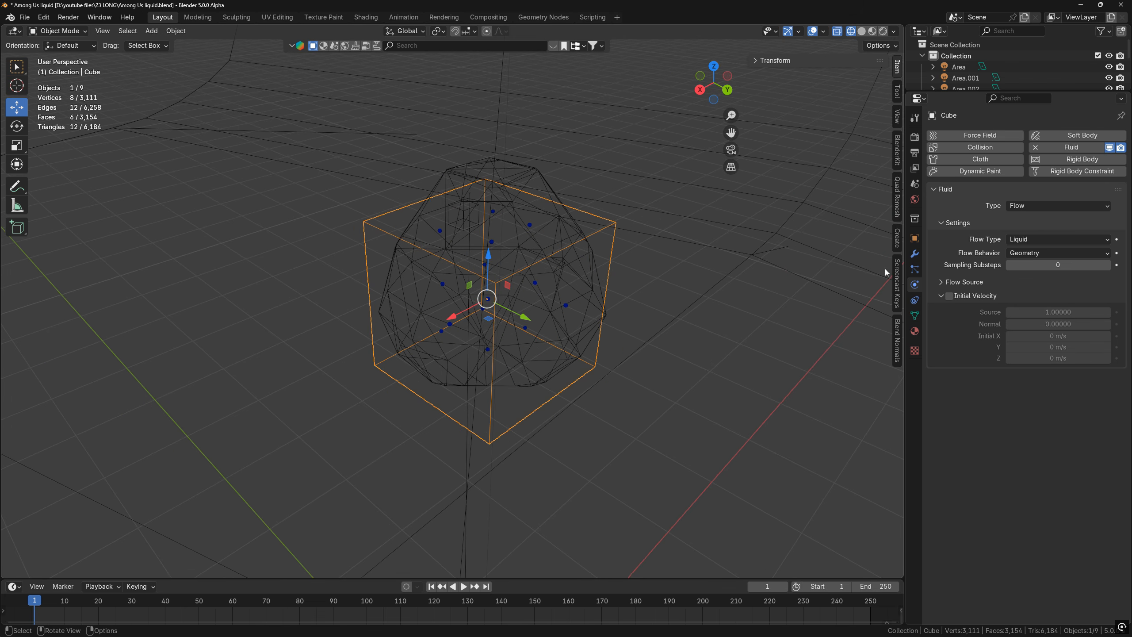
scroll(645, 253, "down", 4)
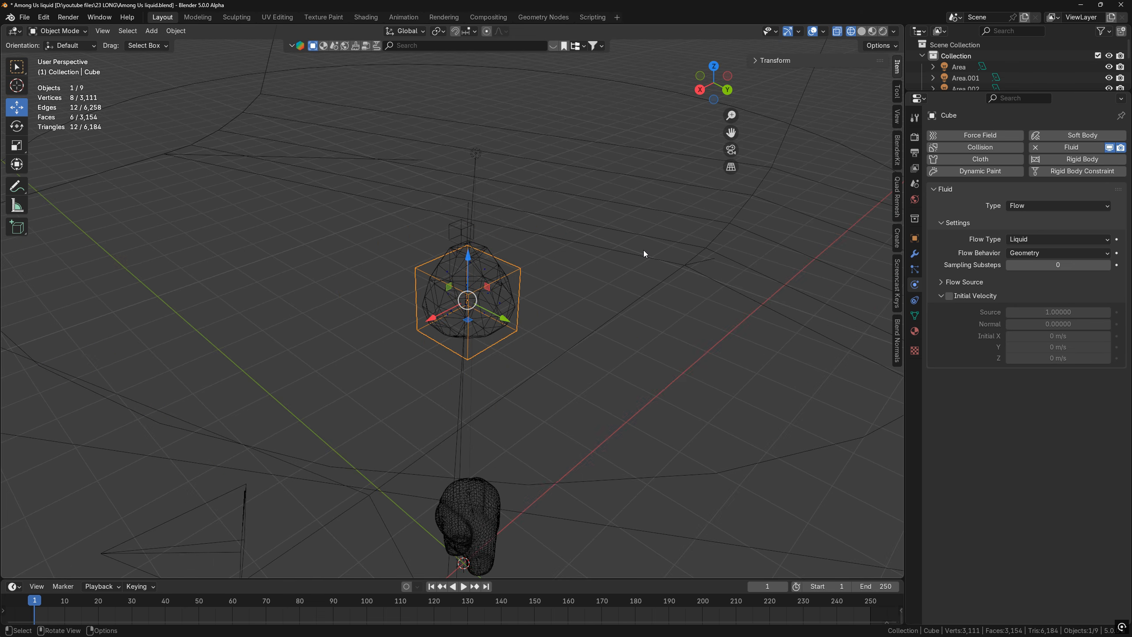
left_click(862, 32)
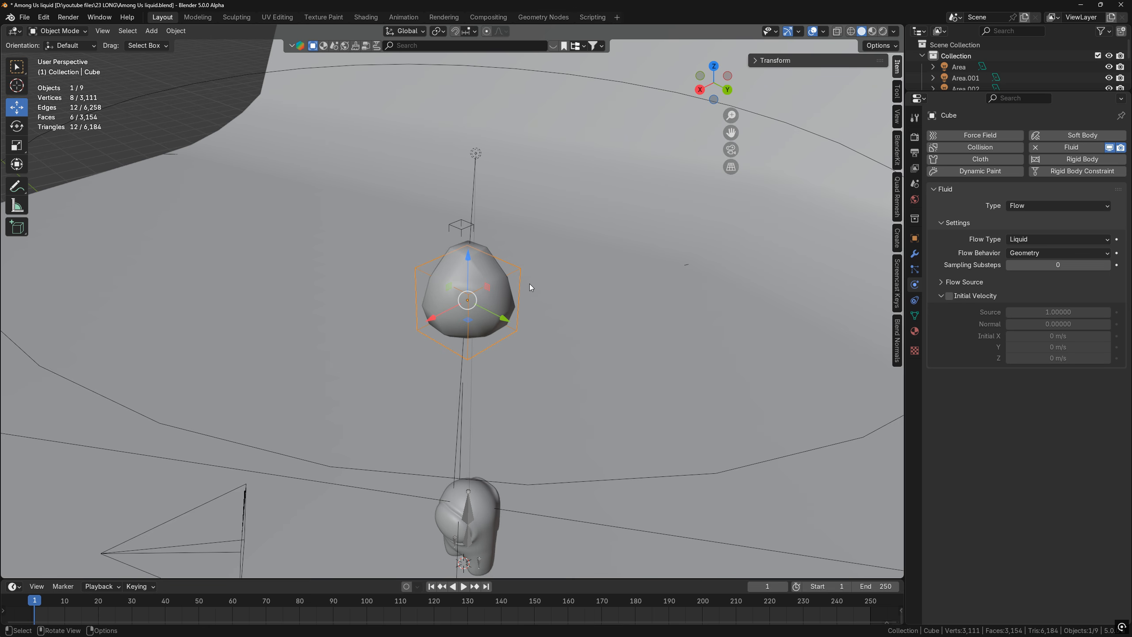
scroll(529, 283, "down", 3)
middle_click_drag(529, 286, 511, 288)
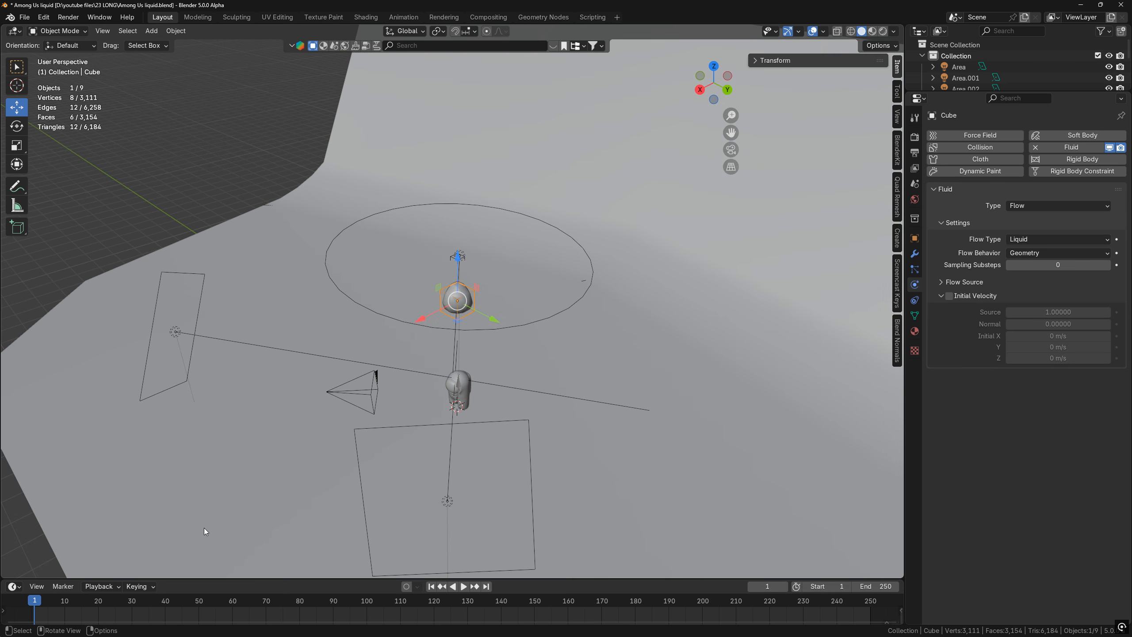
Select the liquid domain at frame 0, check its fluid type, collapse the border collision settings and set Resolution Divisions to 64
left_click(222, 171)
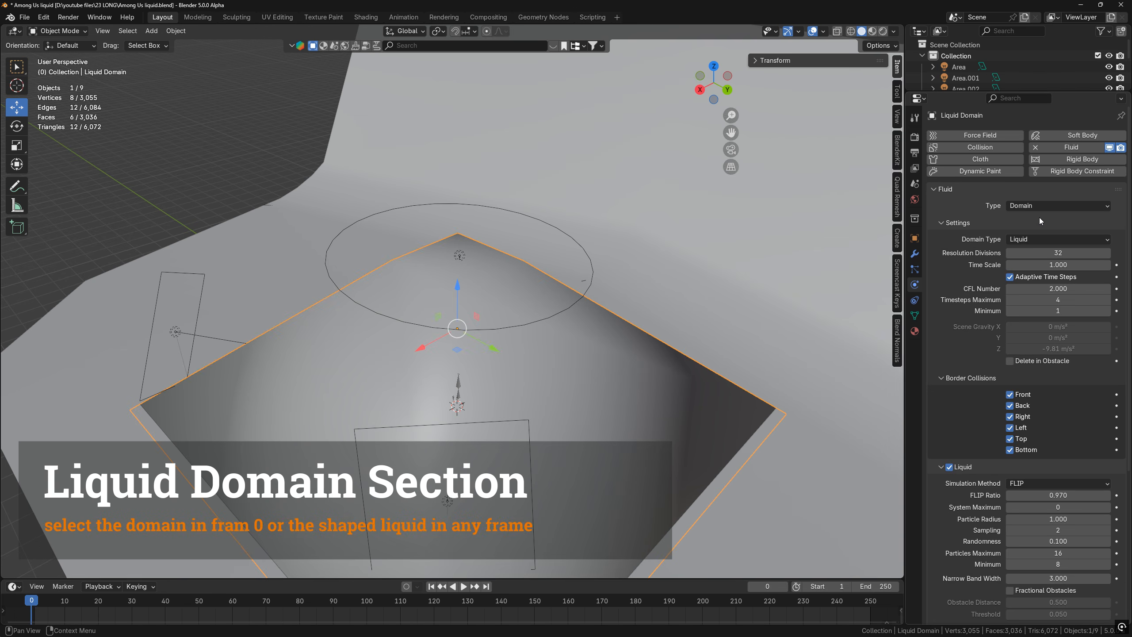
left_click(1046, 205)
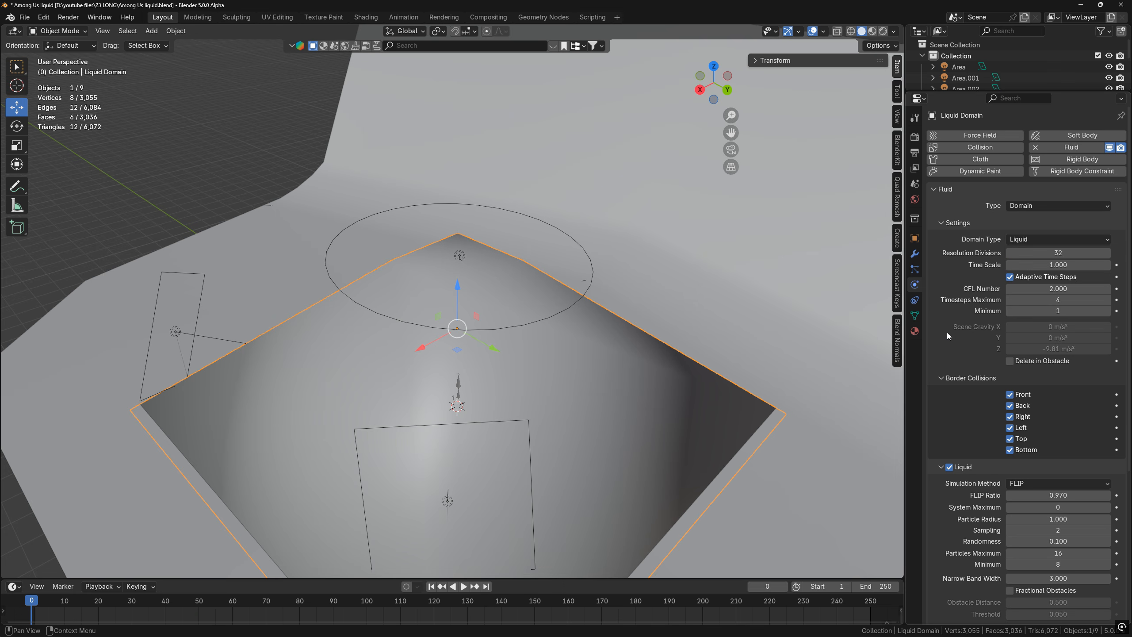
left_click(947, 379)
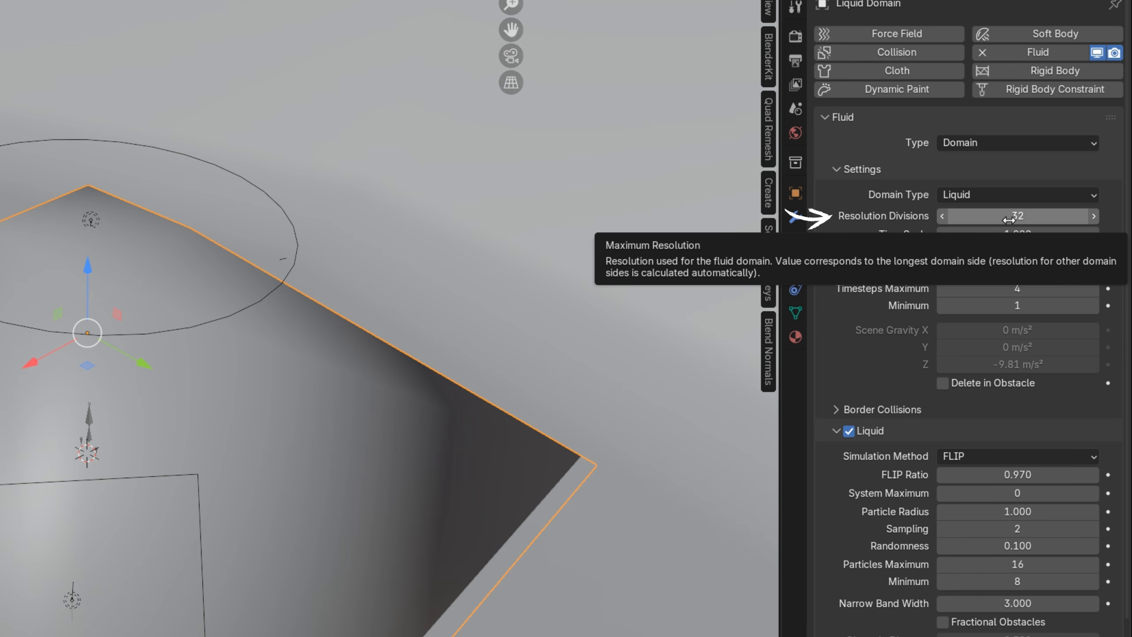
left_click(1009, 218)
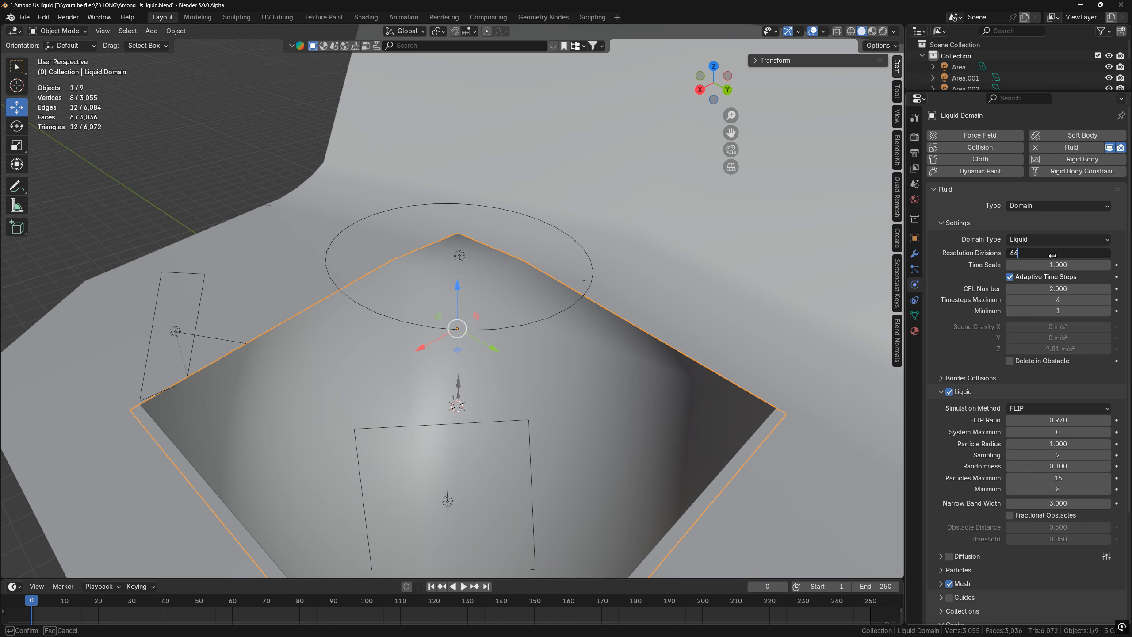
key("Return")
Preview the liquid simulation, rewind to frame 0 and play it again at 100 resolution divisions
key("space")
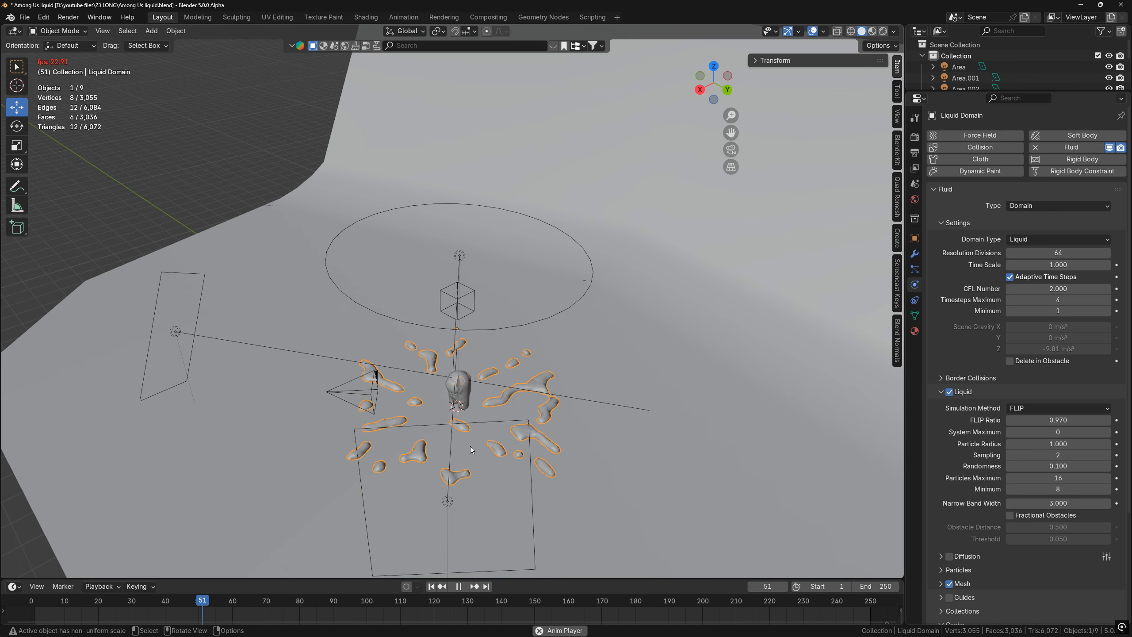
key("space")
left_click_drag(259, 604, 31, 604)
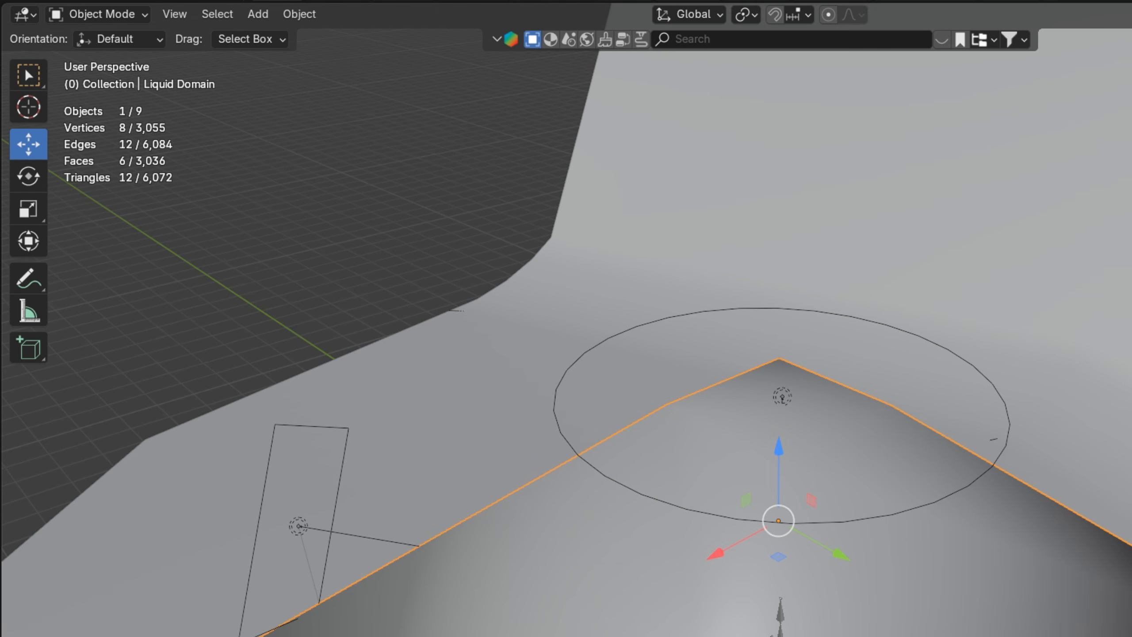
key("space")
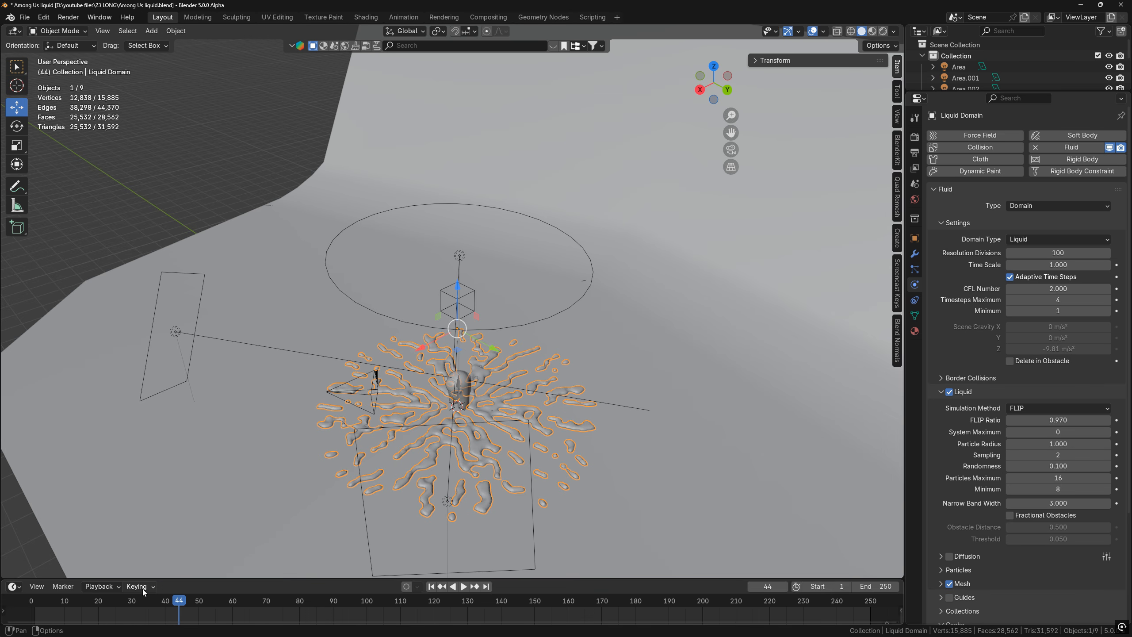
Return the timeline to frame 1, set the liquid domain's FLIP Ratio to 0.2 and play the simulation
left_click_drag(179, 601, 35, 600)
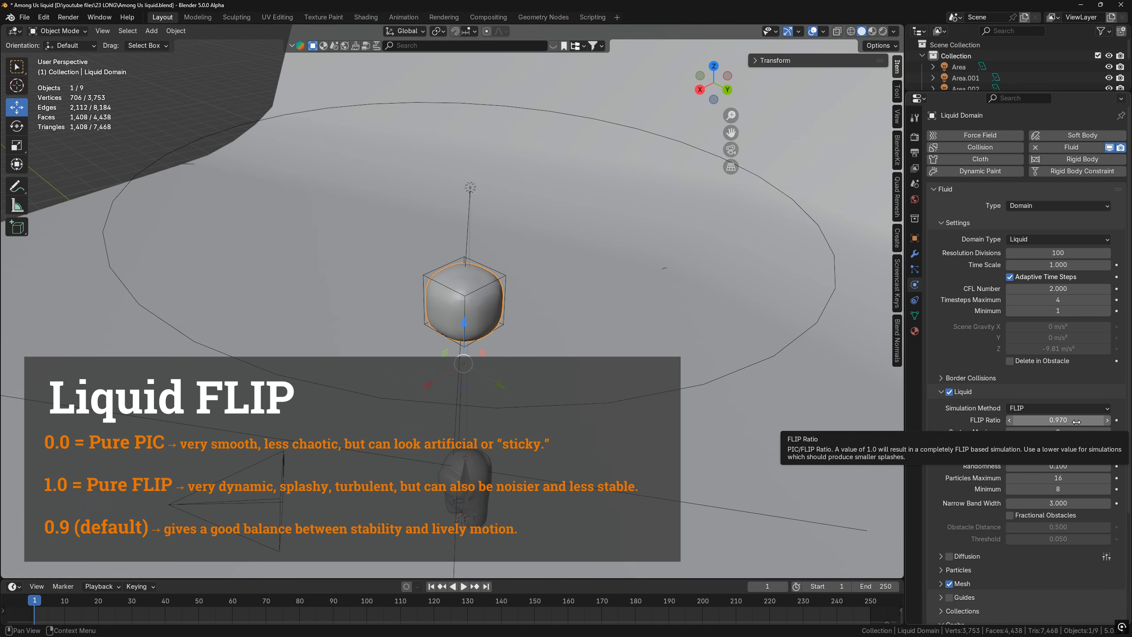
left_click(1076, 420)
type("0.2")
key("Return")
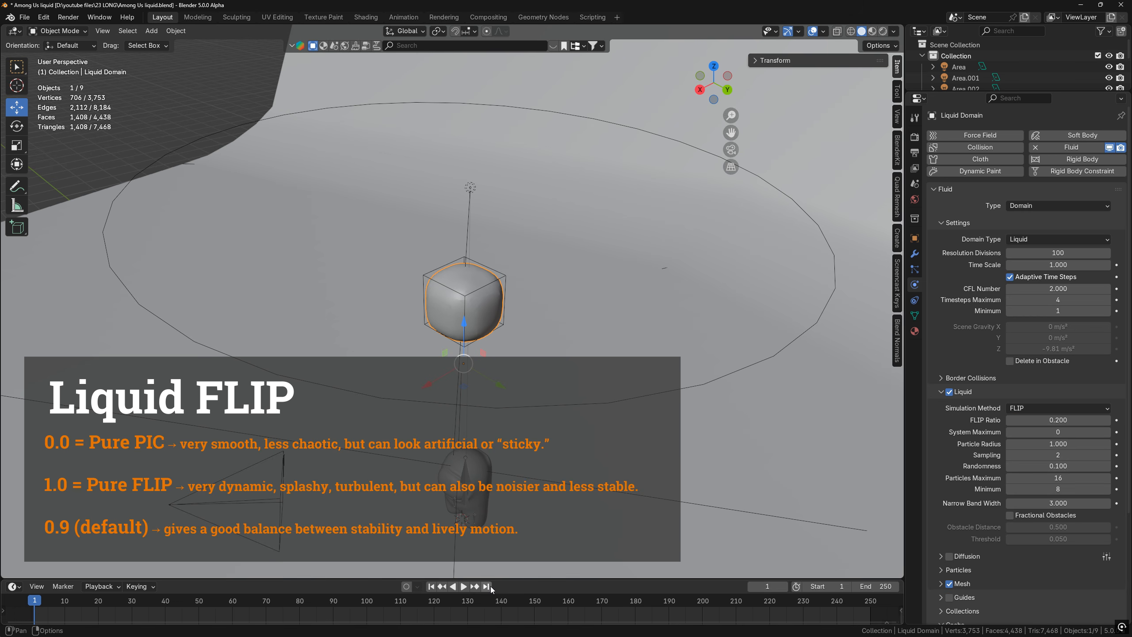
left_click(463, 586)
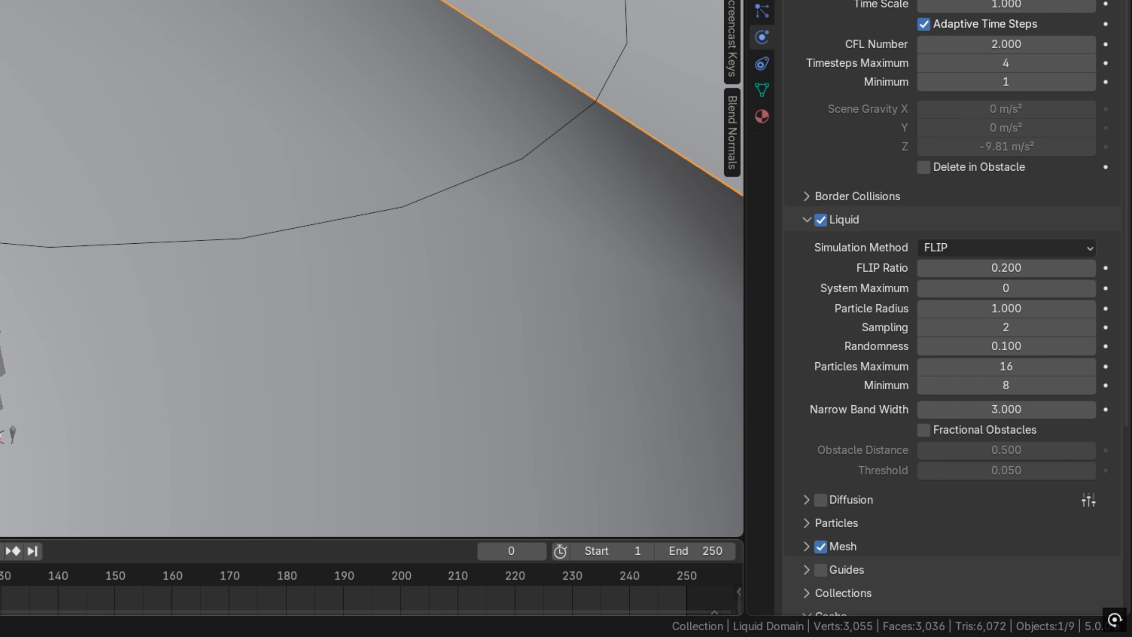
Set the liquid domain's FLIP Ratio to 1, preview the splash and rewind the timeline to frame 0
left_click(1035, 269)
key("Return")
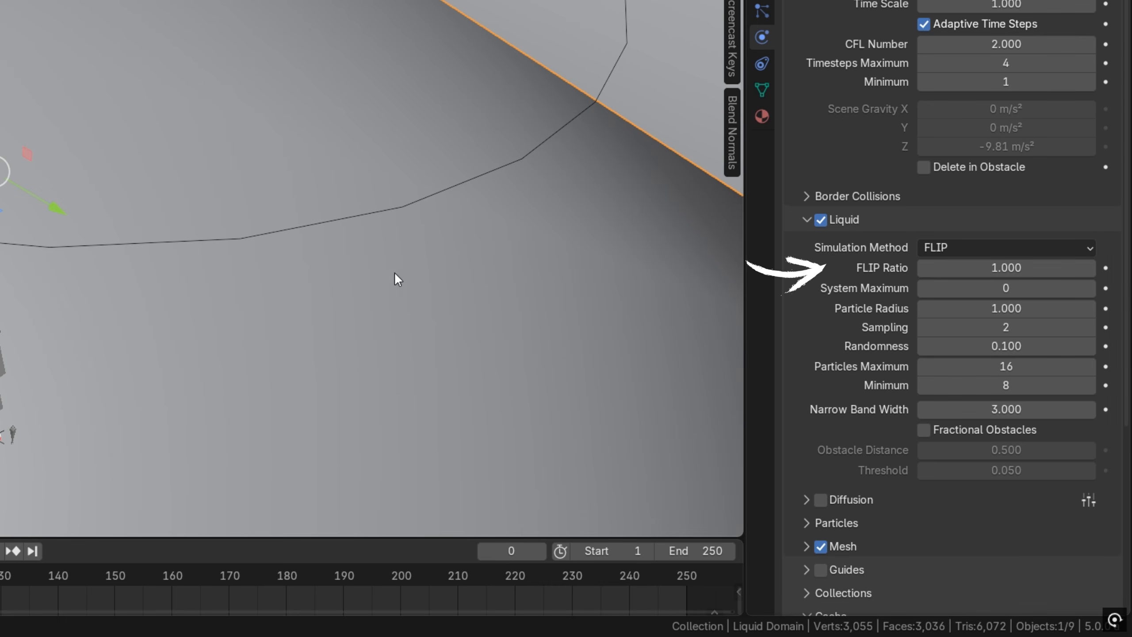
key("space")
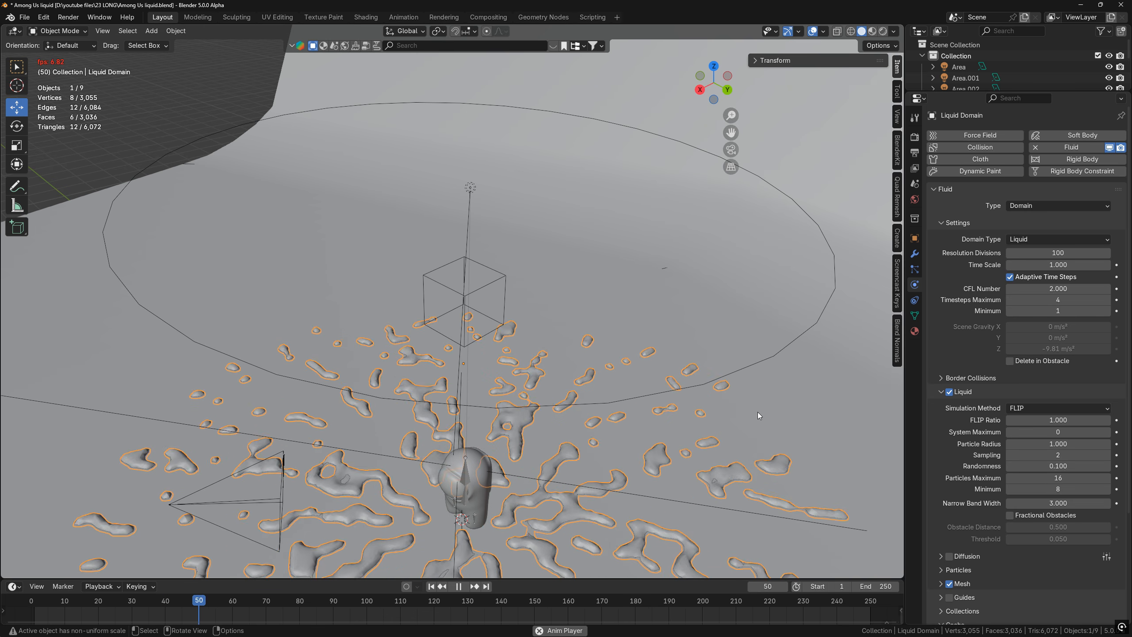
key("space")
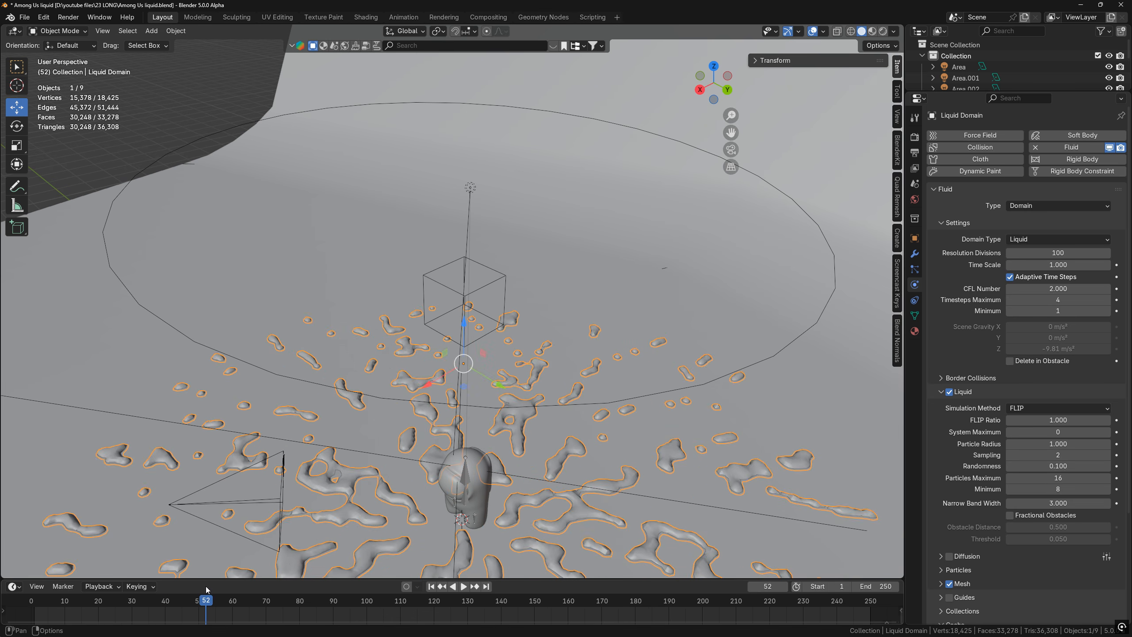
left_click_drag(206, 596, 27, 596)
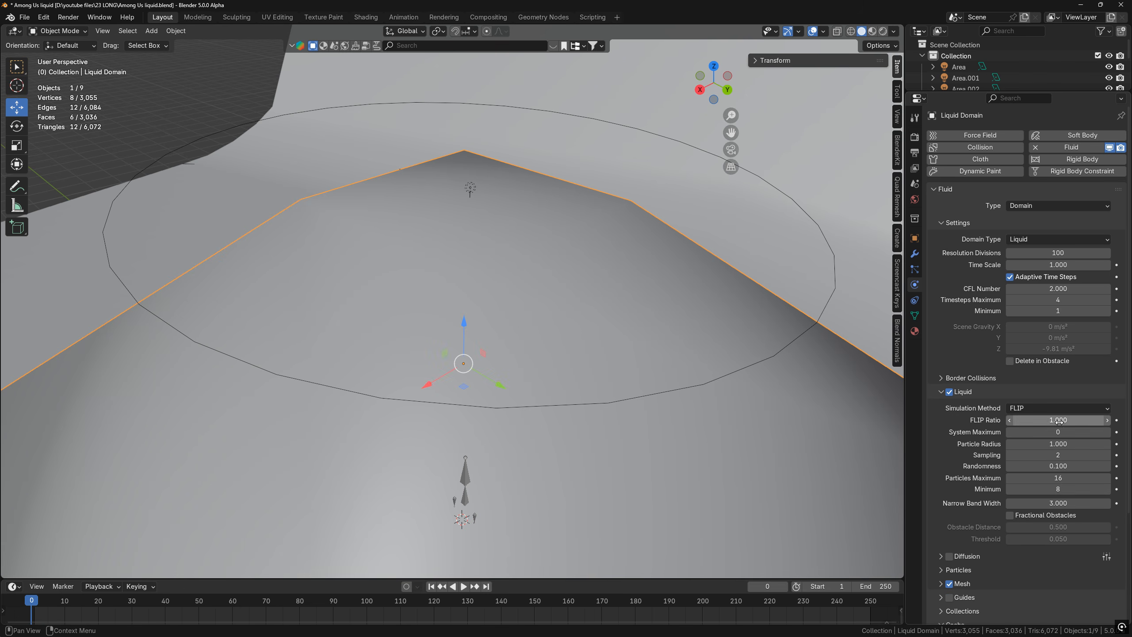
Set the liquid domain's FLIP Ratio to 0.5 and enlarge the timeline area below the viewport
double_click(1061, 420)
type("0.5")
key("Return")
scroll(943, 442, "down", 5)
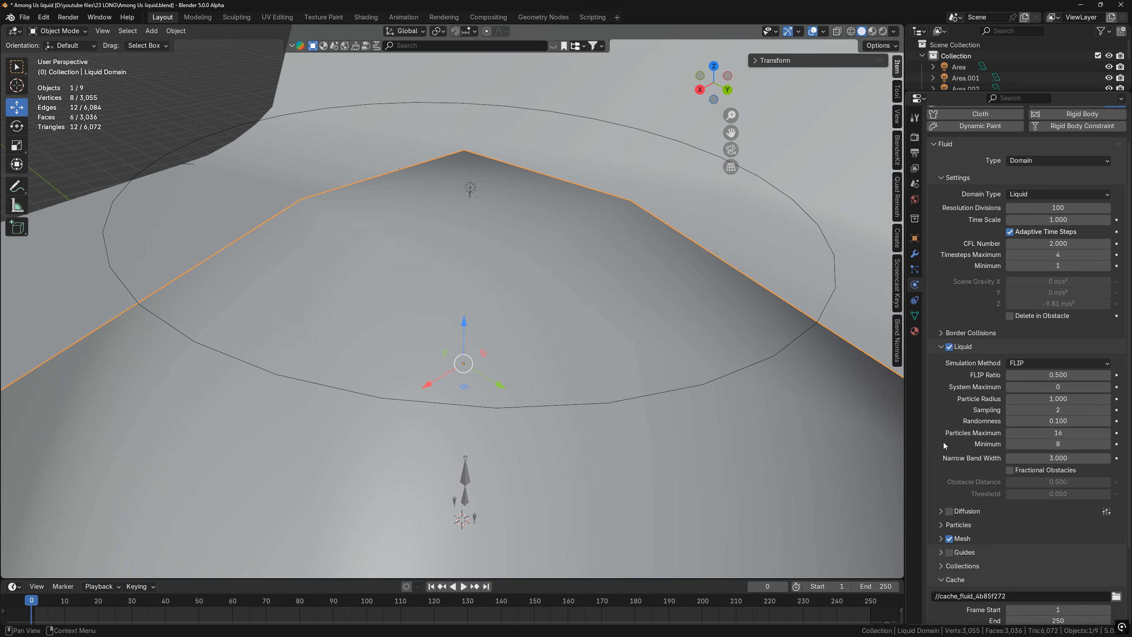
scroll(939, 446, "down", 1)
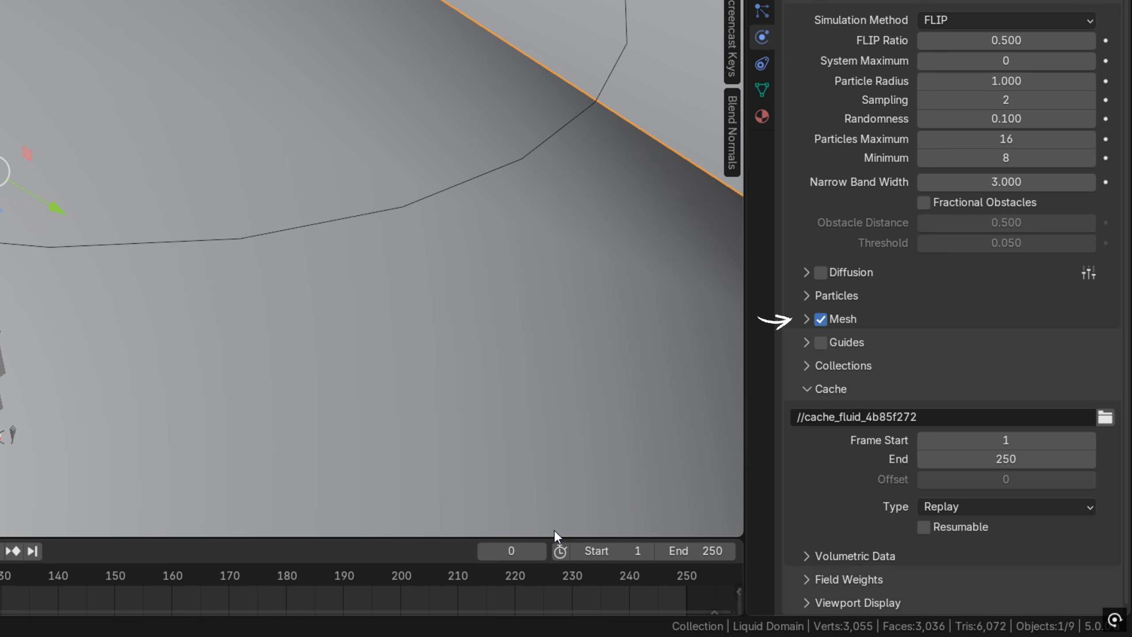
left_click_drag(552, 538, 535, 380)
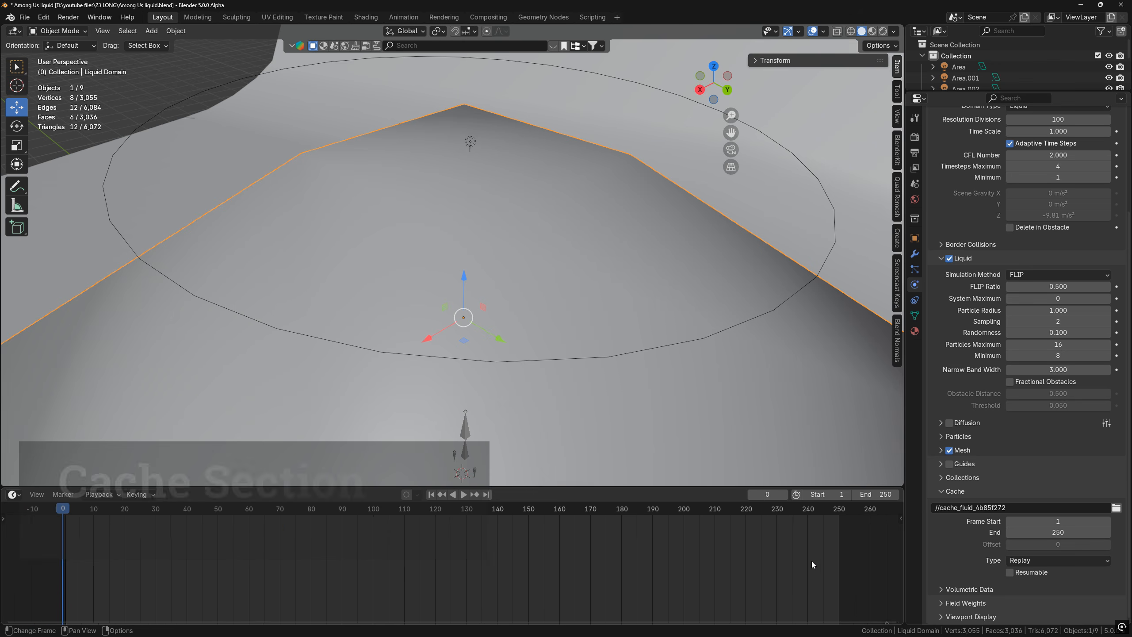
scroll(812, 562, "down", 1)
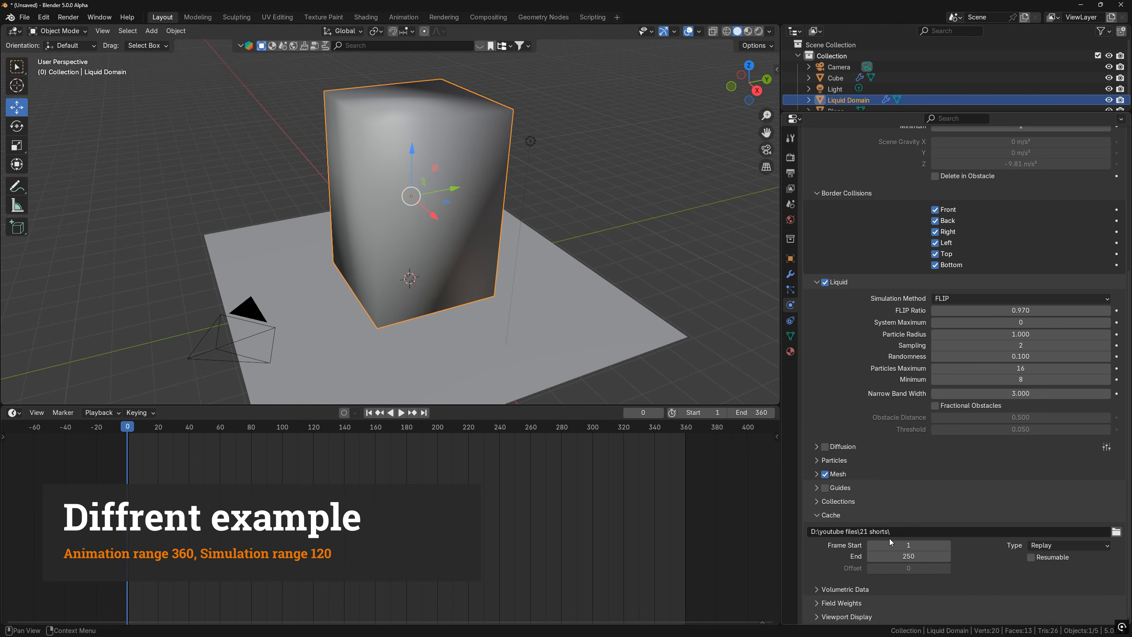
In the example scene, set the liquid domain's cache end frame to 120 and play the simulation past that frame
left_click(904, 556)
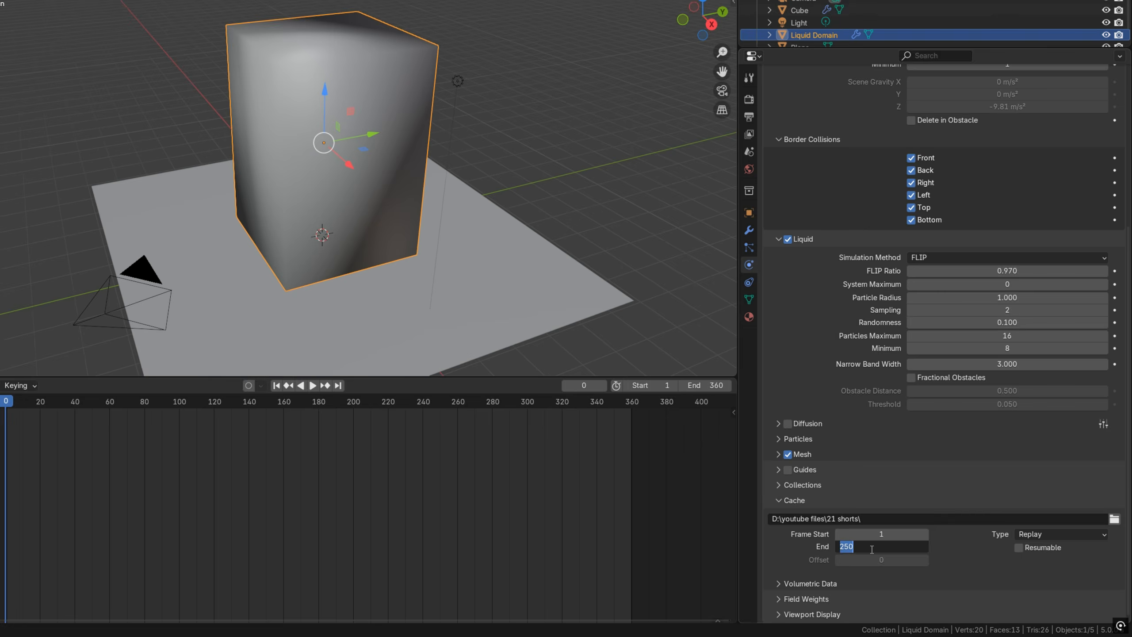
type("120")
key("Return")
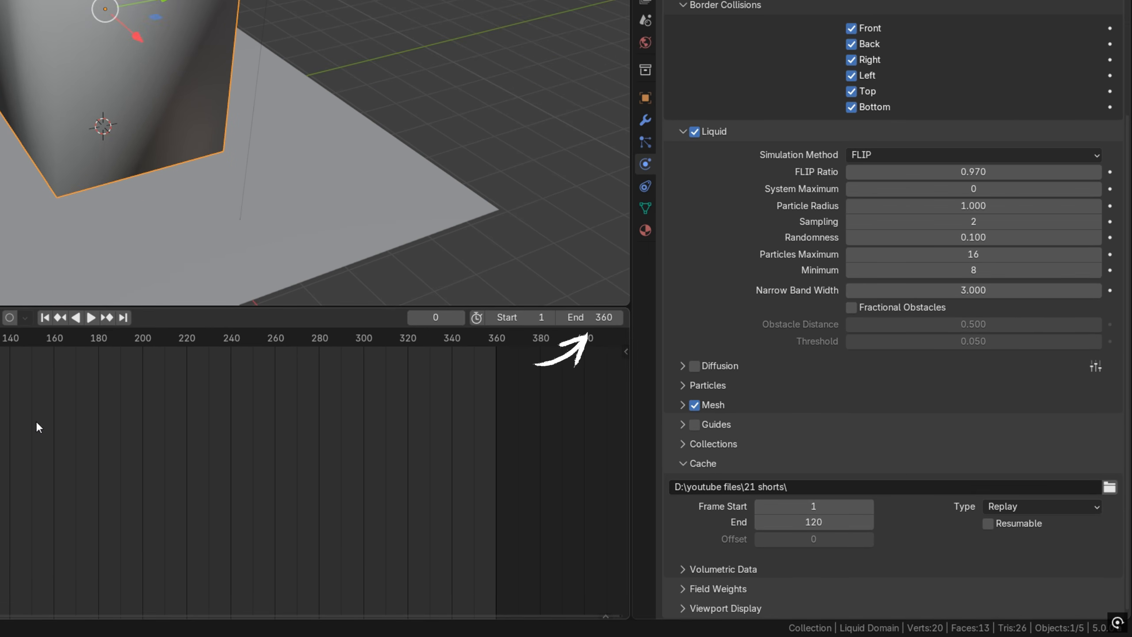
key("space")
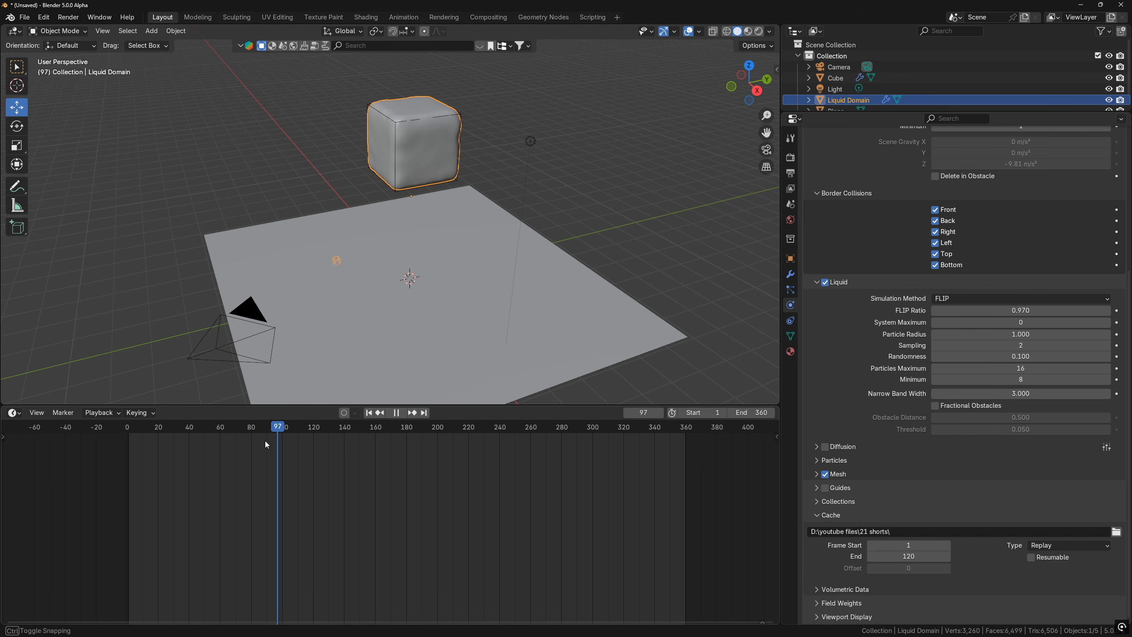
left_click_drag(265, 441, 106, 441)
key("space")
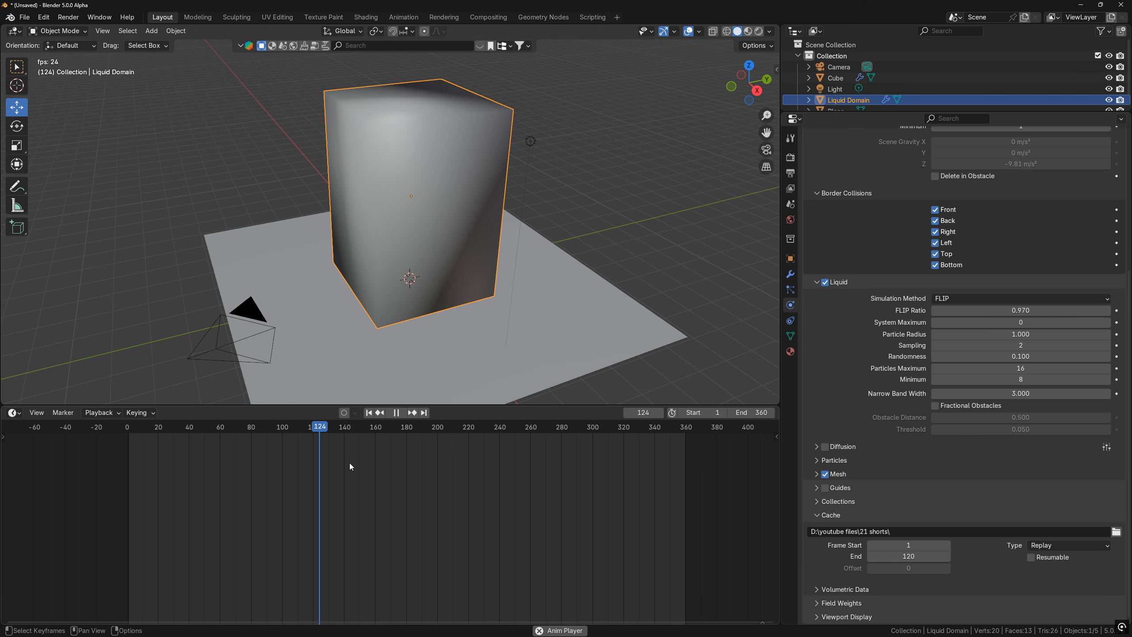
key("space")
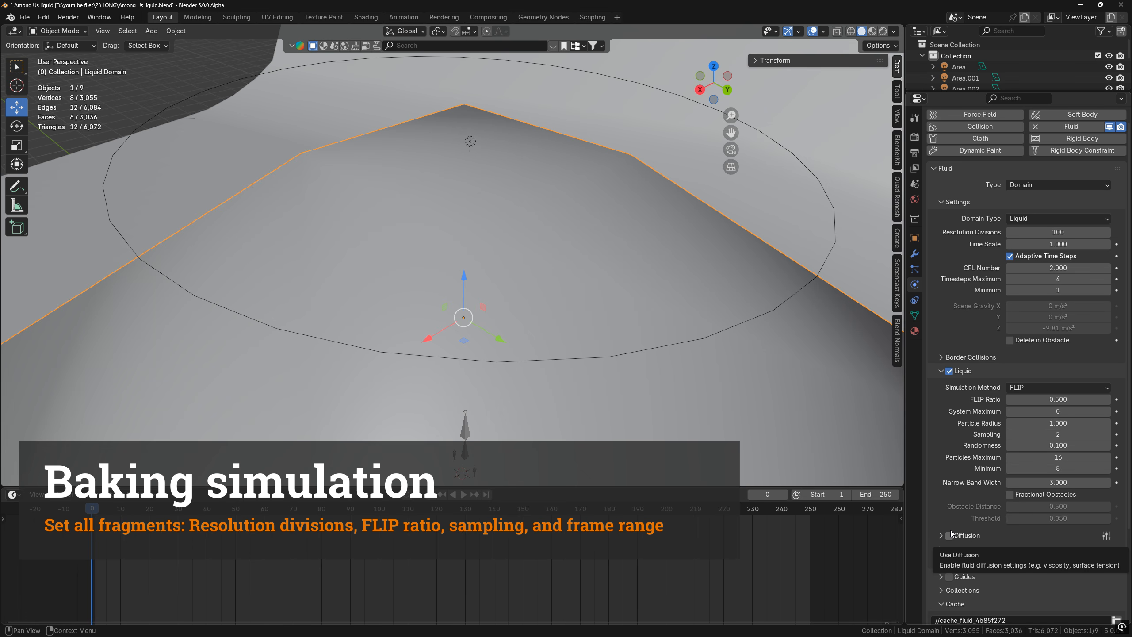
Set the Among Us scene's liquid domain to 150 Resolution Divisions
left_click(1068, 232)
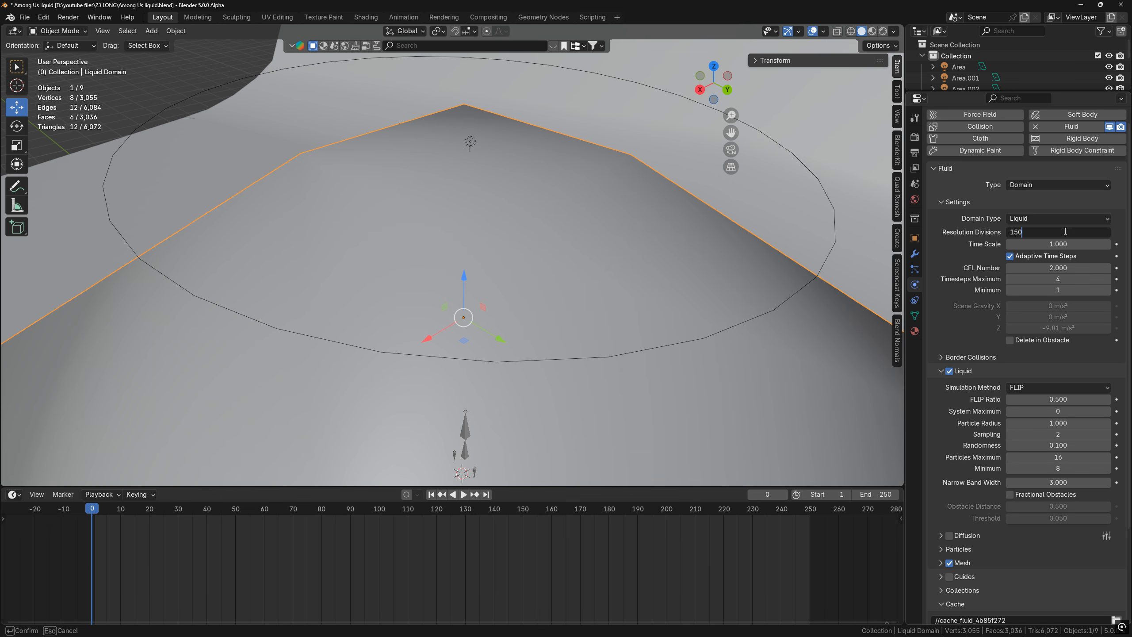
key("Return")
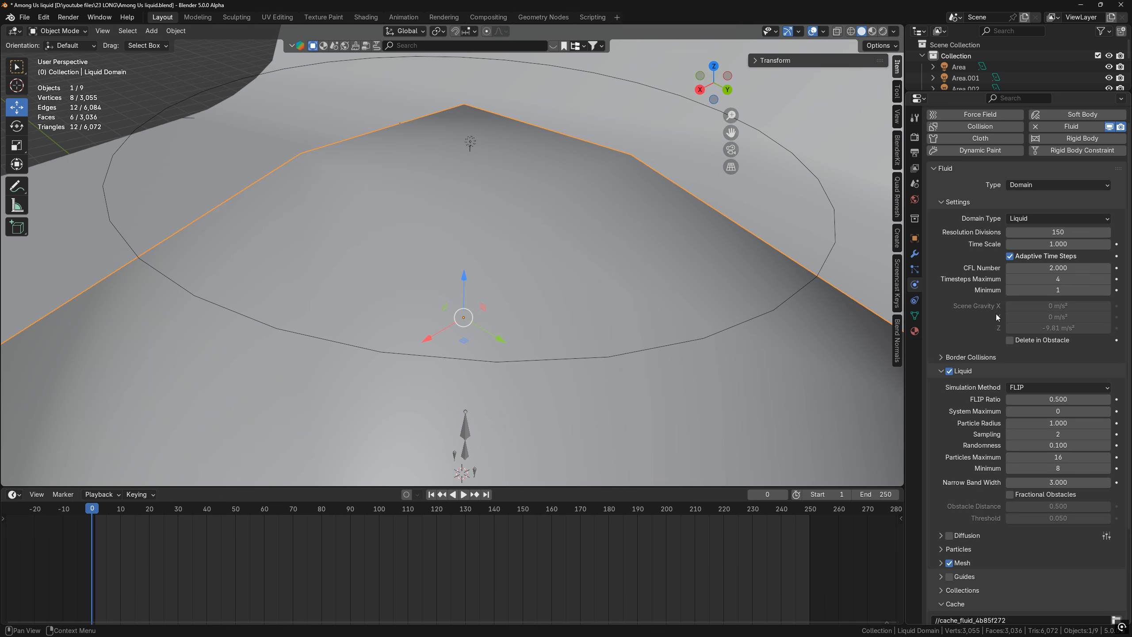
scroll(998, 317, "down", 3)
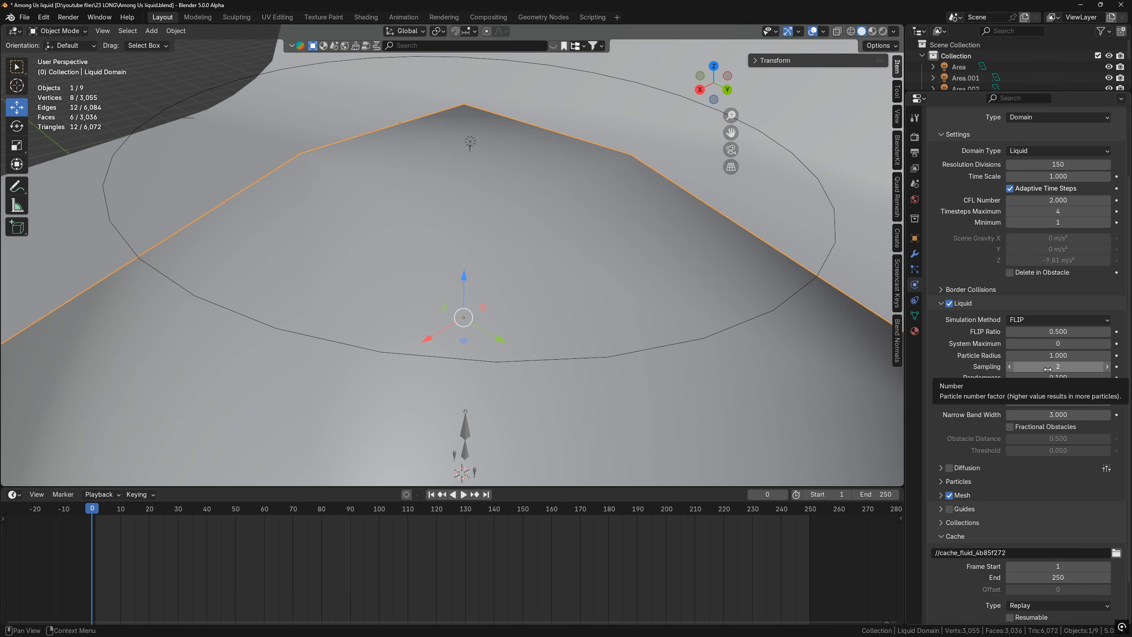
Bake the whole liquid simulation with the cache type set to All and Resumable enabled
scroll(1048, 369, "down", 2)
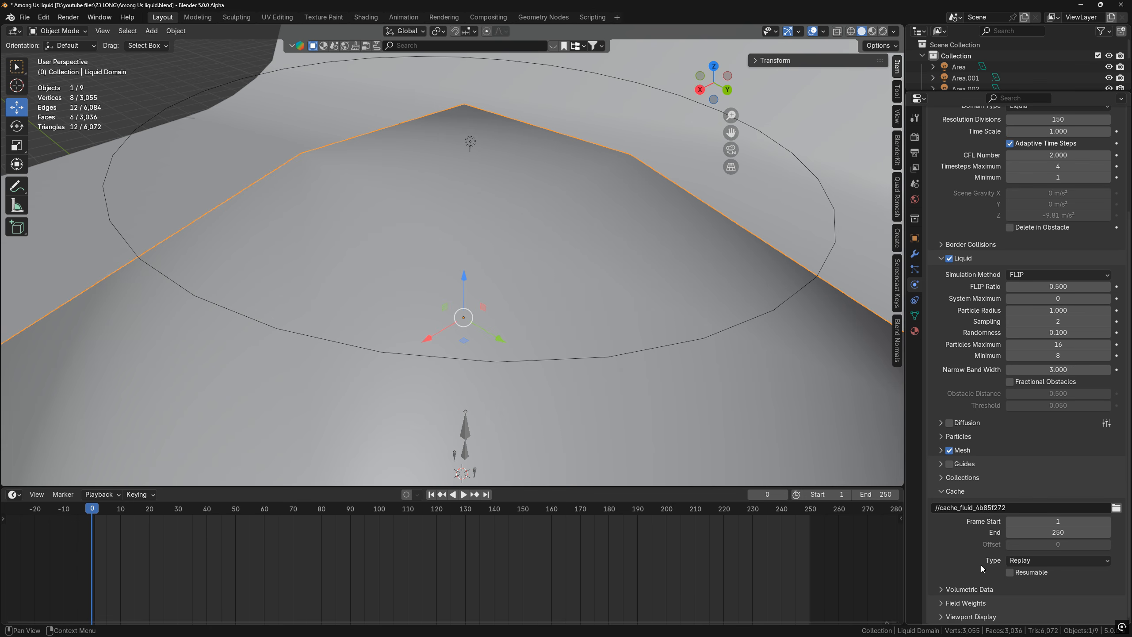
left_click(1047, 562)
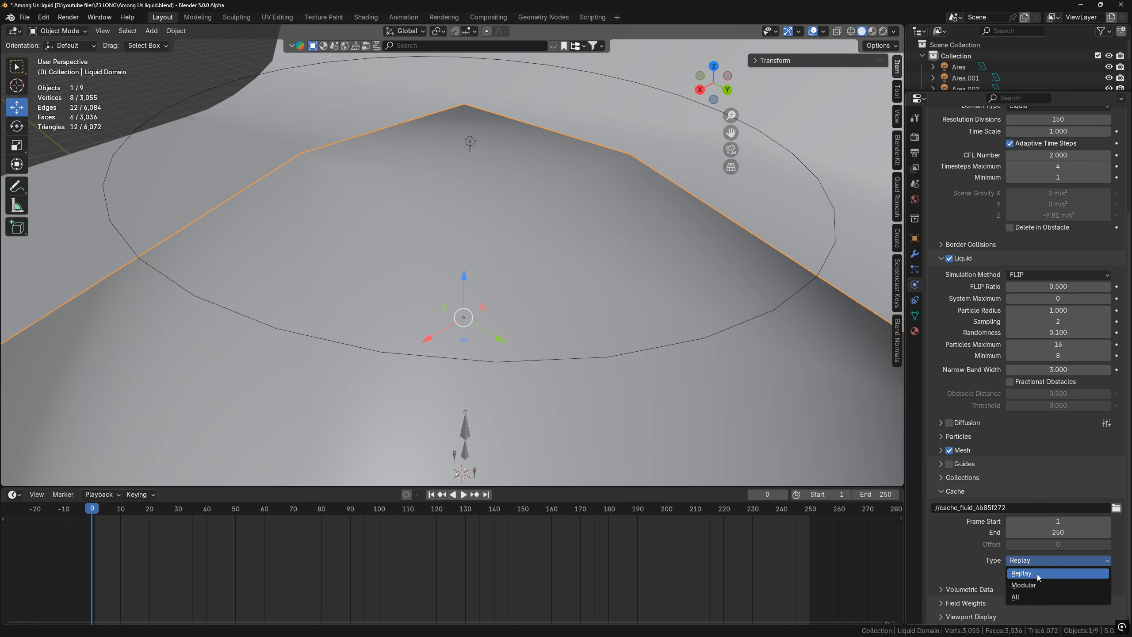
left_click(1017, 599)
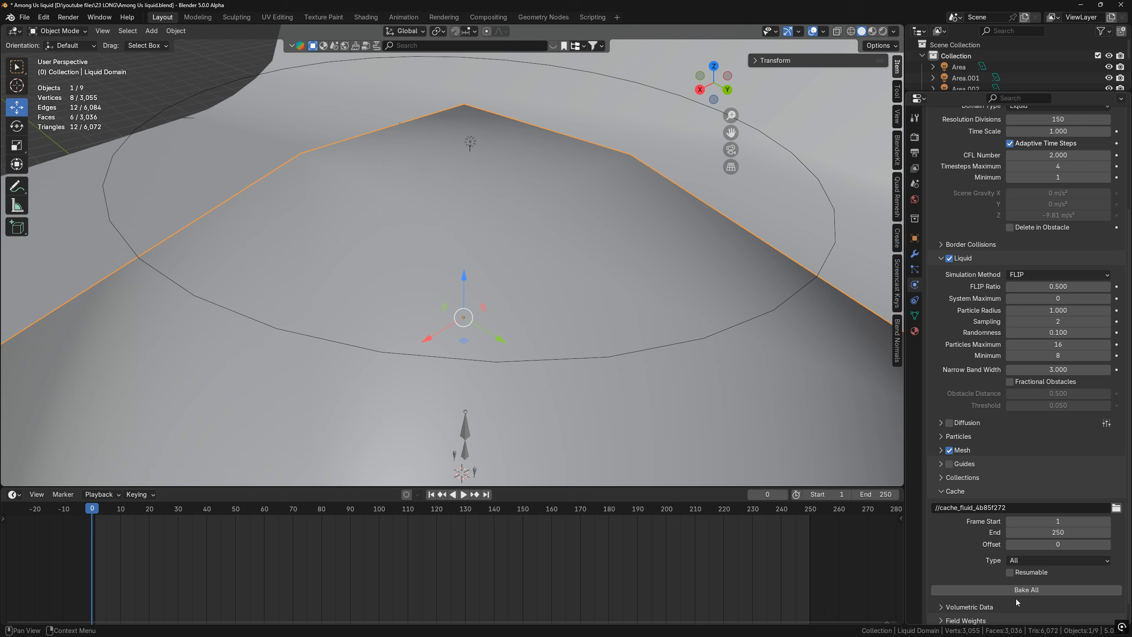
left_click(1013, 575)
left_click(1009, 591)
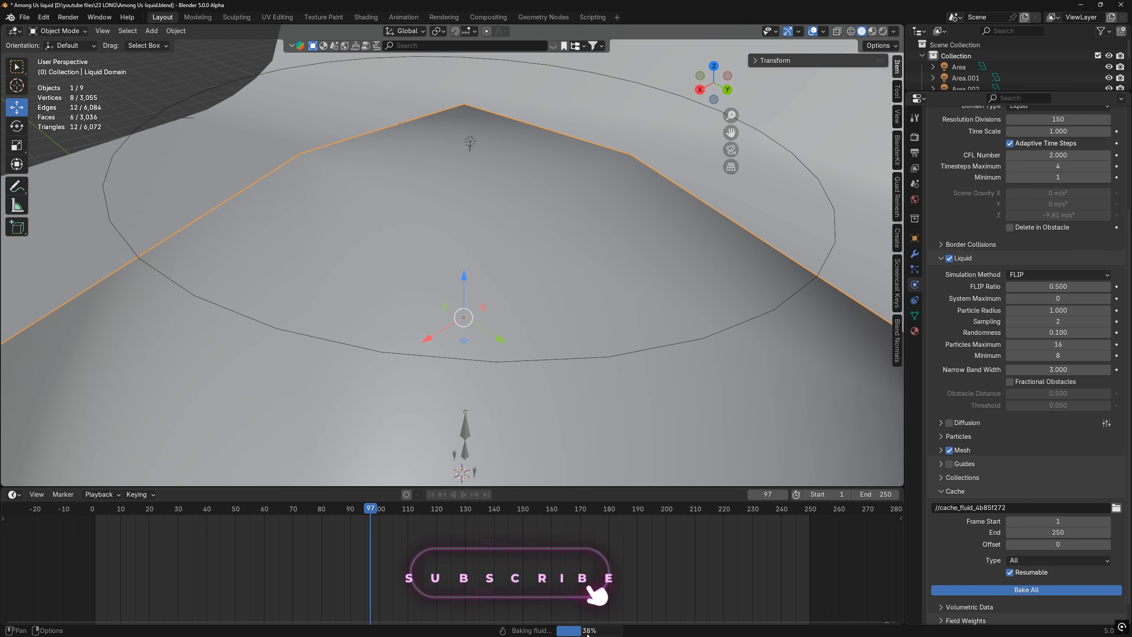
Switch to the H150i ELITE LCD XT cooling software and assign the Extreme preset to several fans, including front bottom and front top
left_click(588, 630)
left_click(544, 332)
left_click(324, 321)
left_click(660, 300)
left_click(660, 332)
left_click(660, 264)
left_click(660, 308)
left_click(660, 229)
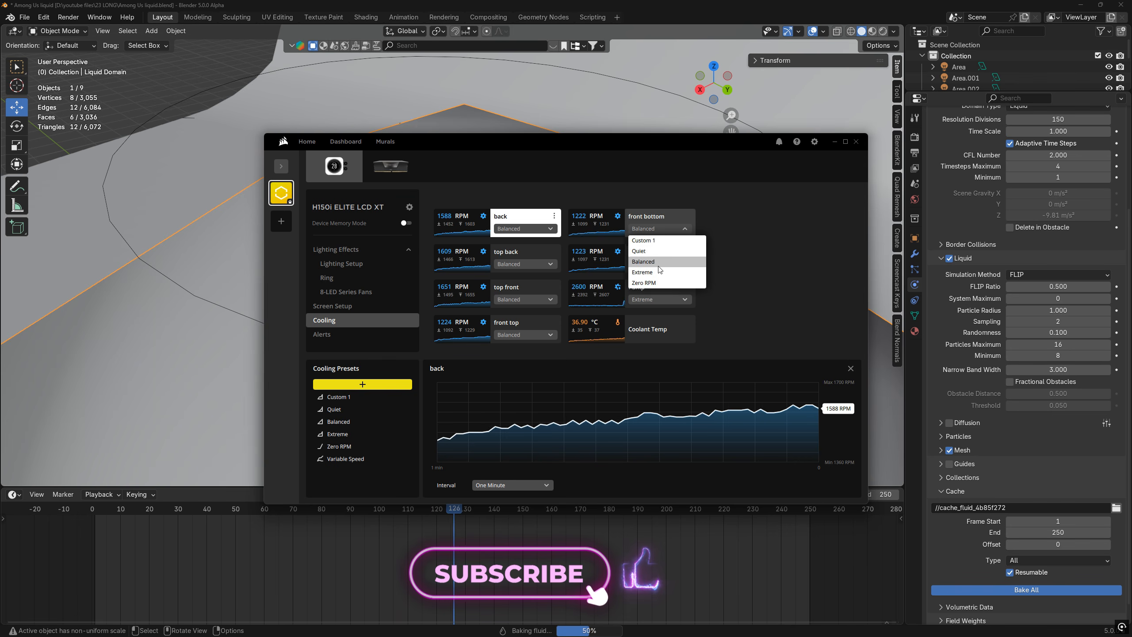
left_click(660, 272)
left_click(527, 335)
left_click(527, 378)
Check the hardware dashboard's fan speeds and temperatures, and return to the baking Blender scene
left_click(307, 142)
left_click(346, 142)
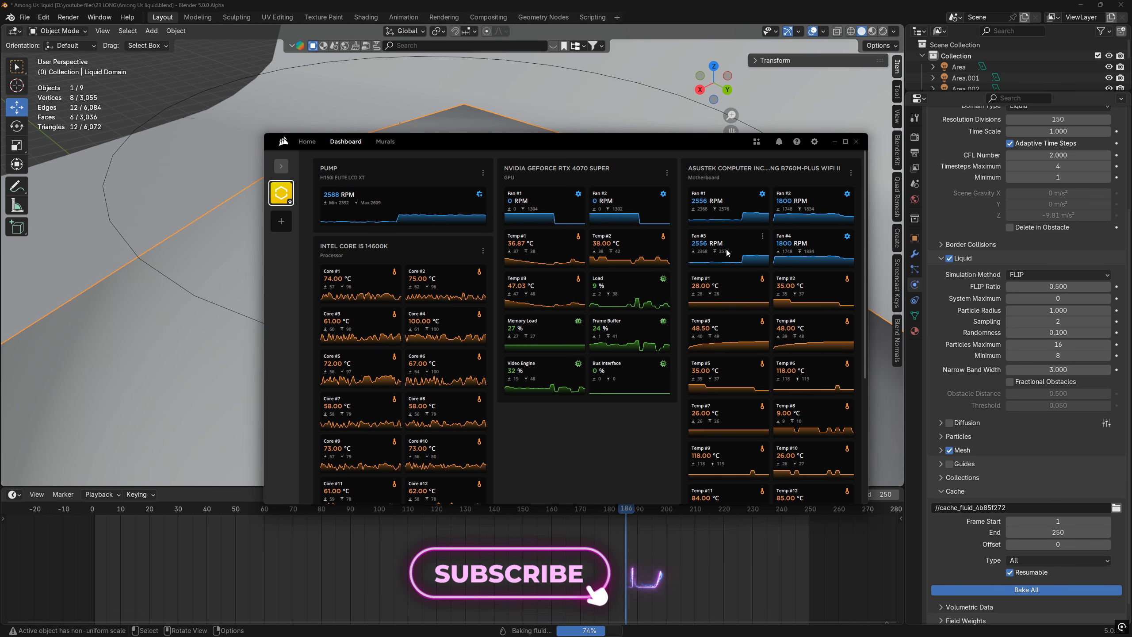
left_click(835, 141)
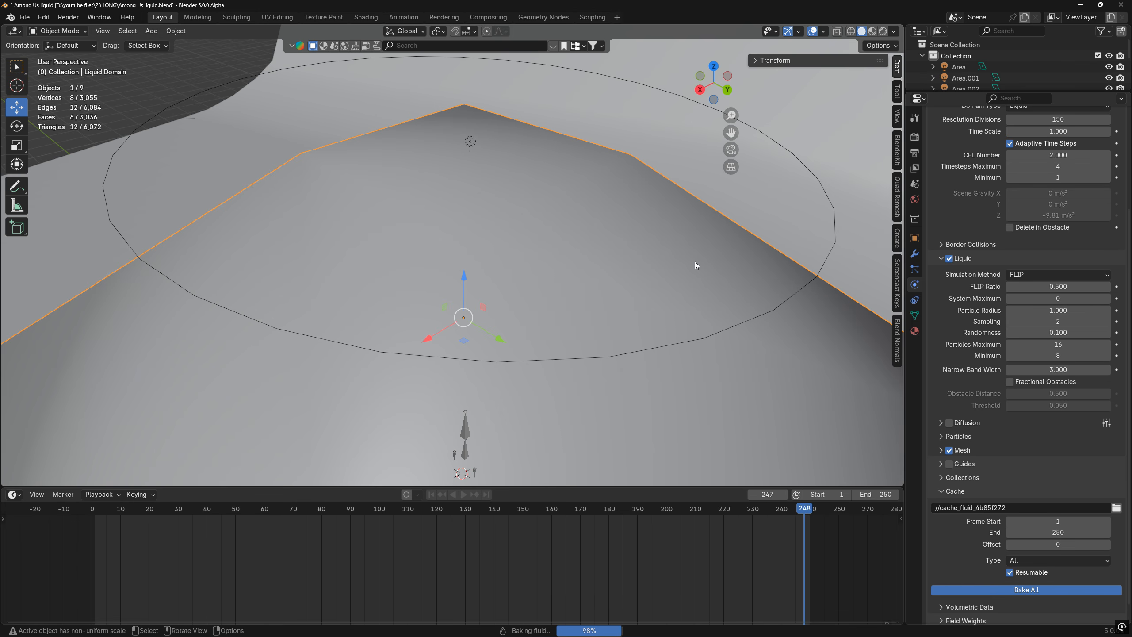
Play the baked liquid simulation, examine the splash around the character from several views, and rewind the timeline toward the start
key("space")
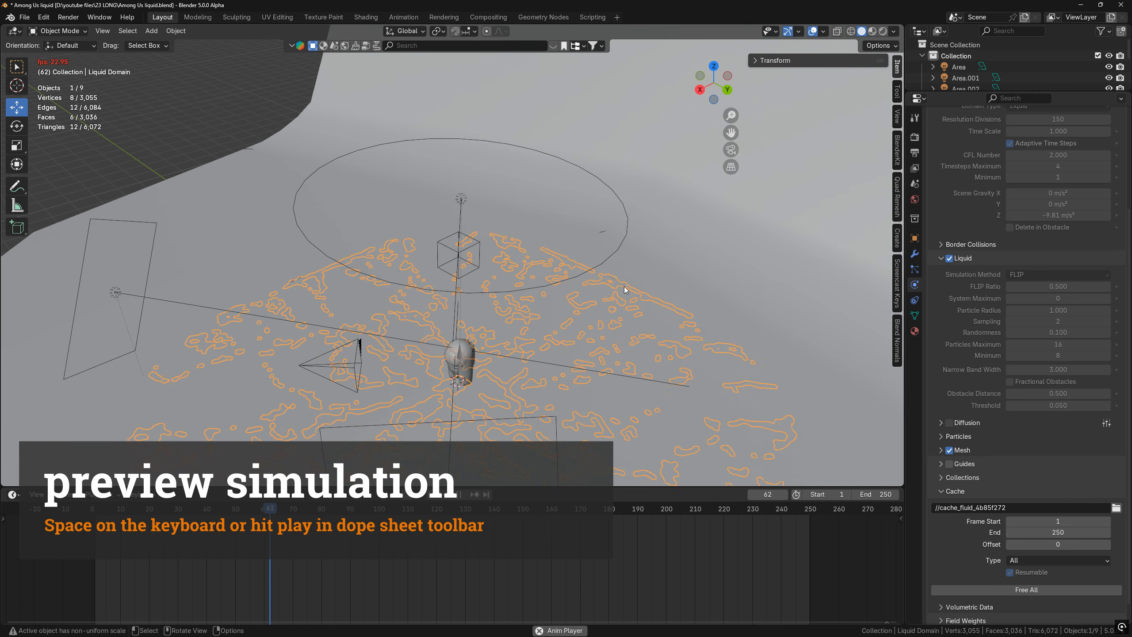
middle_click_drag(625, 287, 641, 260)
scroll(627, 236, "down", 3)
key("space")
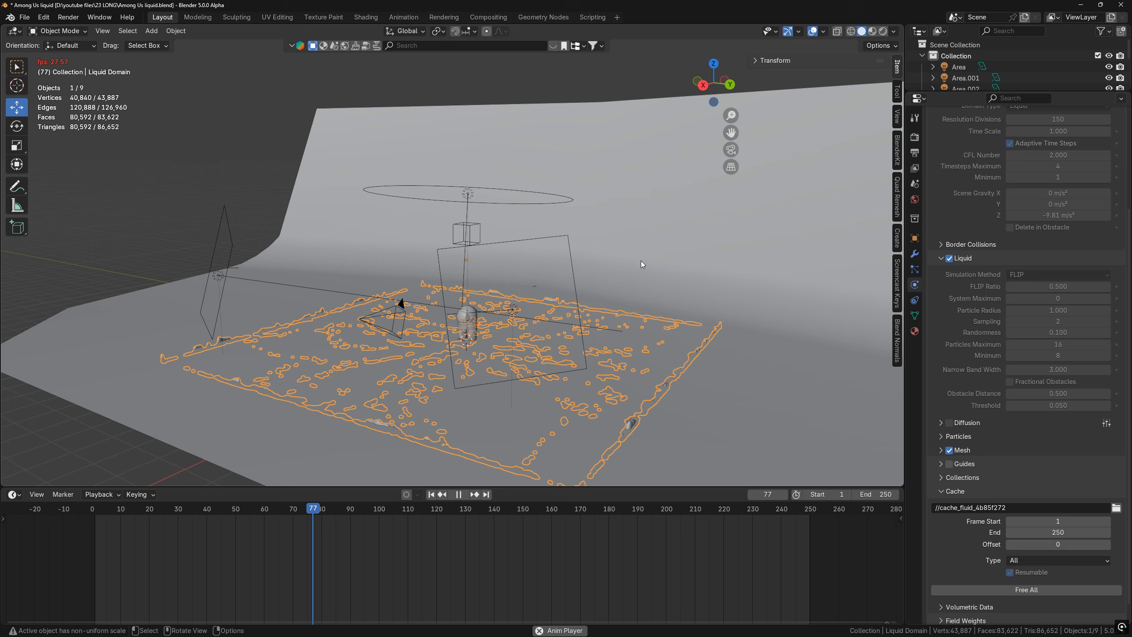
scroll(640, 260, "up", 4)
scroll(637, 308, "down", 2)
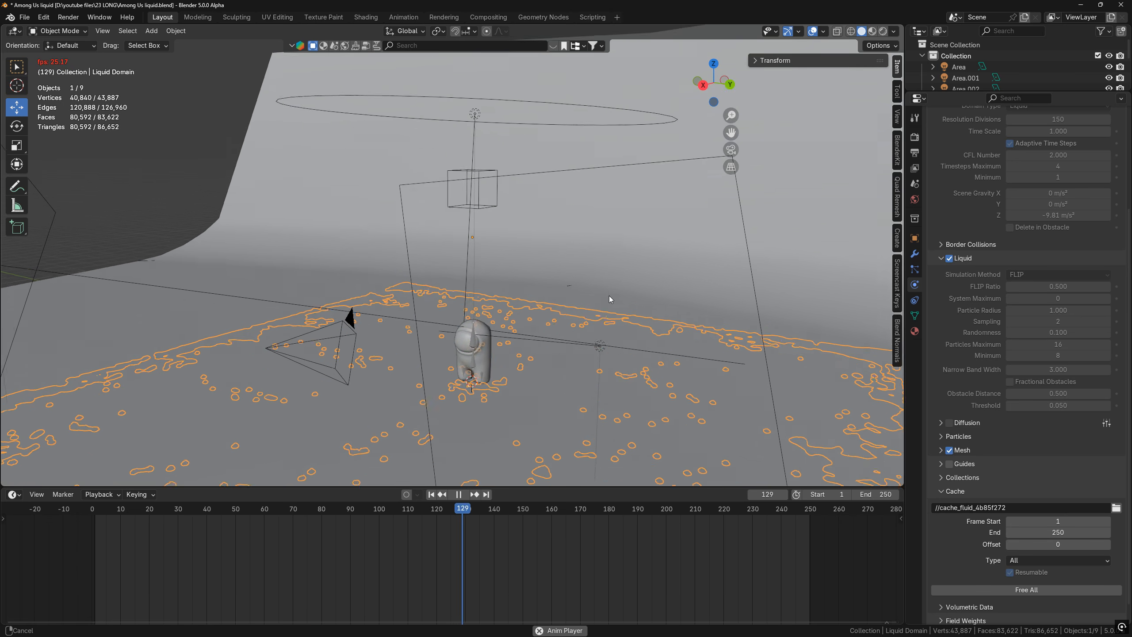
middle_click_drag(607, 299, 647, 207, "shift")
key("space")
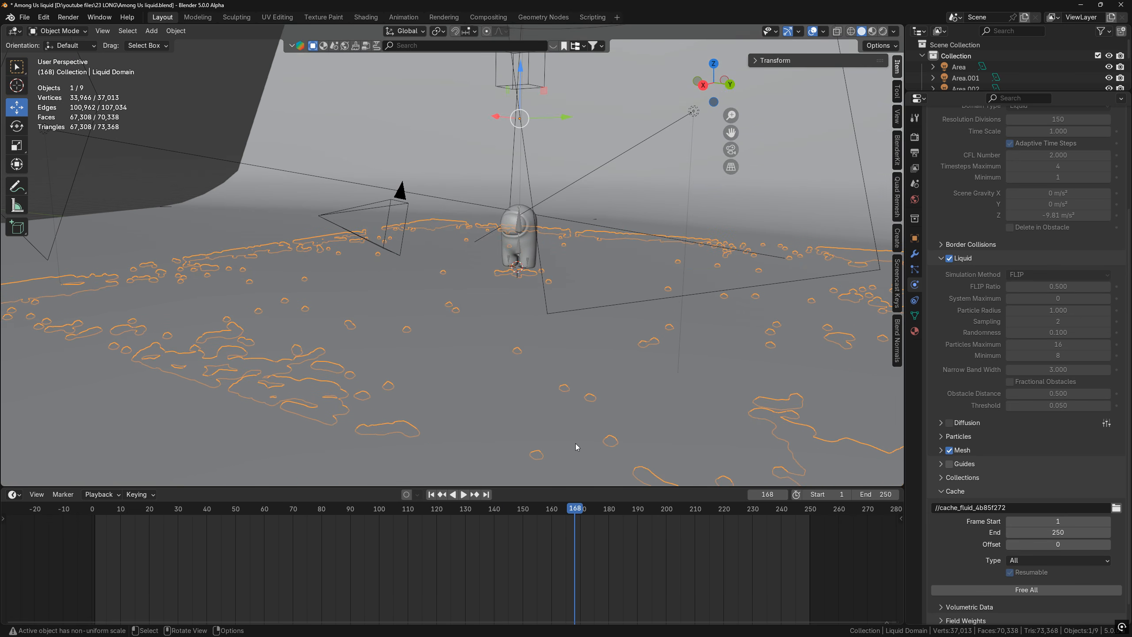
left_click_drag(575, 509, 133, 485)
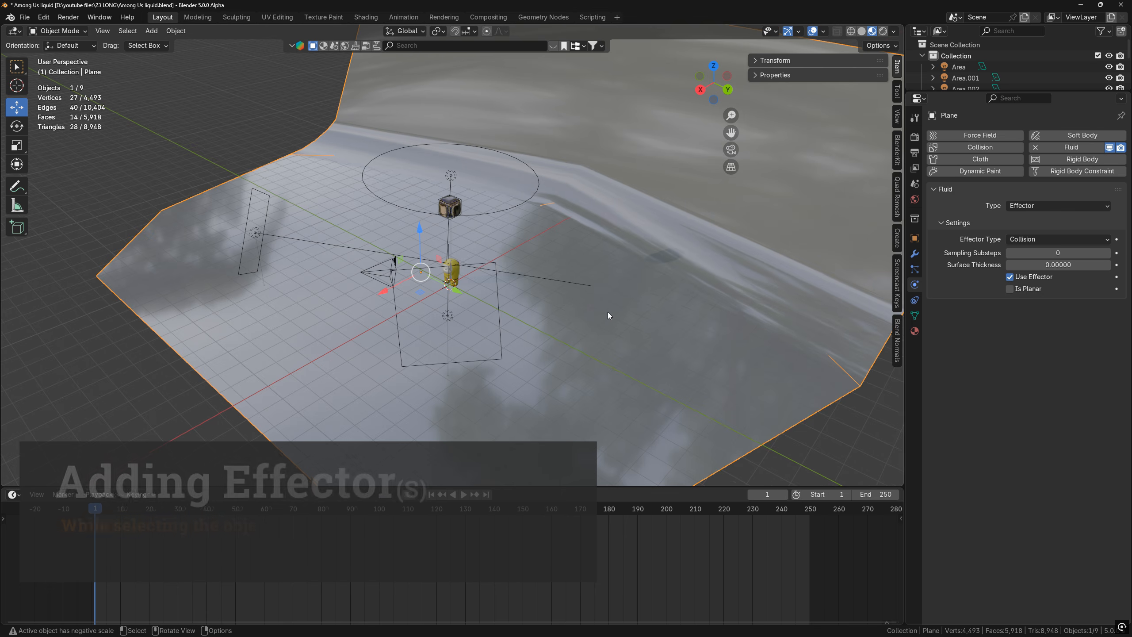
Select the yellow Among Us character and add Fluid physics to it with the type set to Effector
mouse_move(608, 311)
middle_mouse_down()
mouse_move(628, 320)
mouse_move(609, 314)
mouse_move(617, 321)
middle_mouse_up()
scroll(535, 303, "up", 3)
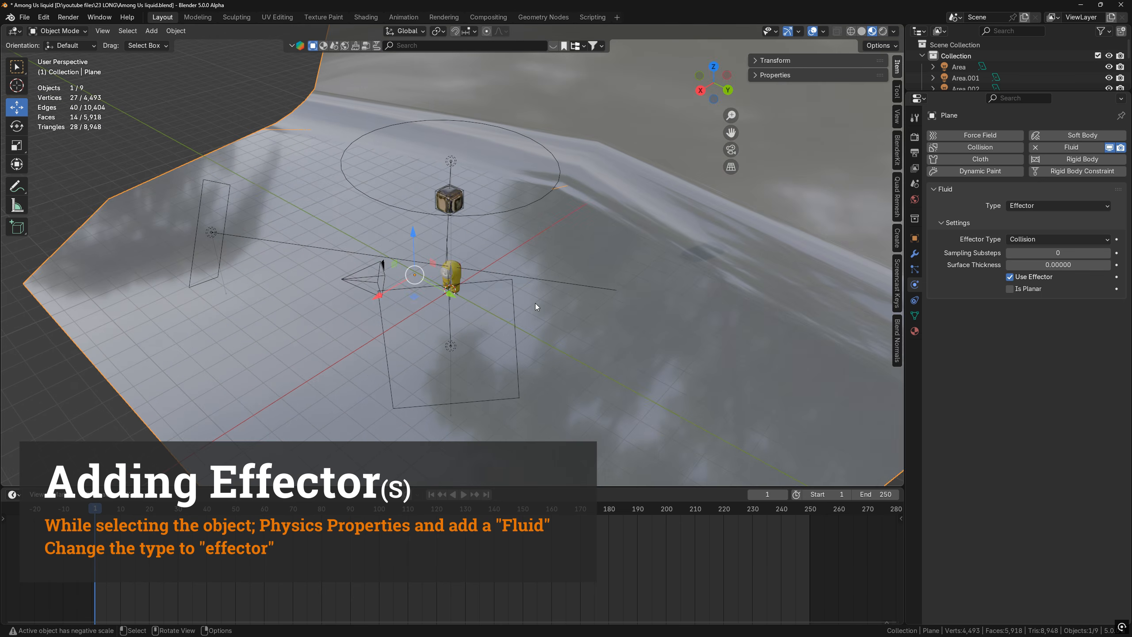
scroll(536, 303, "up", 4)
left_click(466, 313)
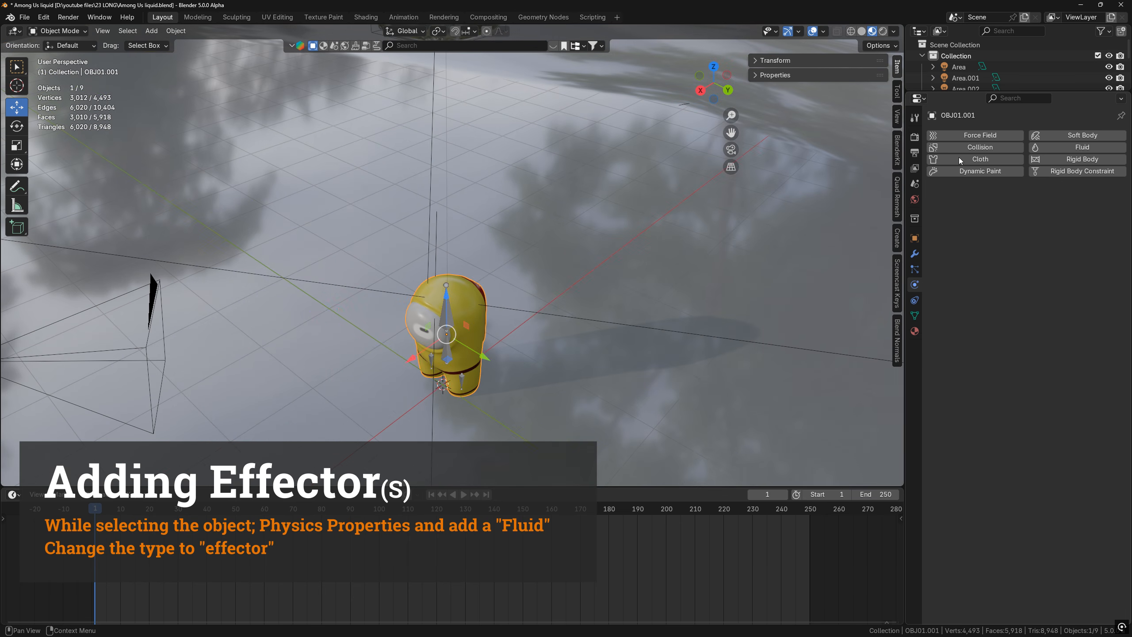
left_click(1073, 147)
left_click(1043, 206)
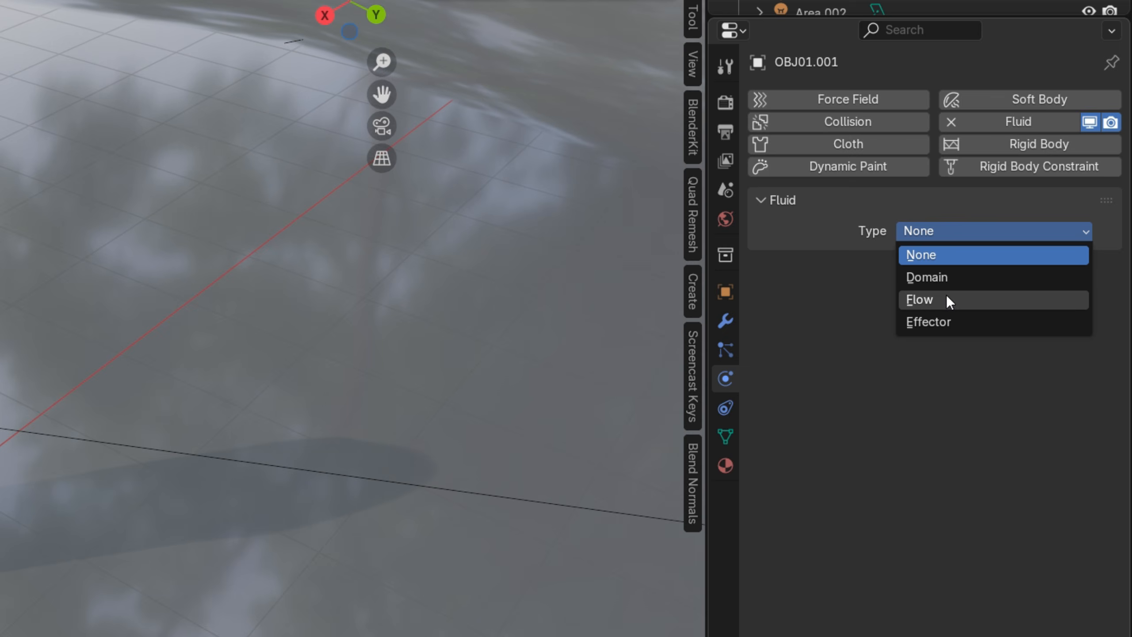
left_click(946, 320)
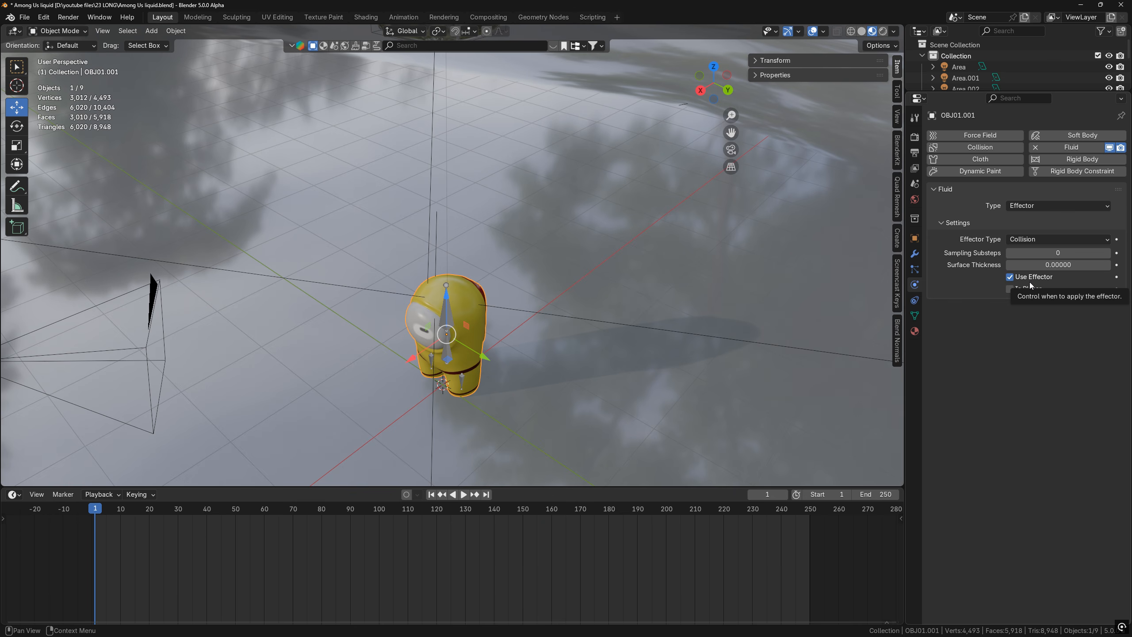
Add a Passive Rigid Body to the Among Us character with a Mesh collision shape and friction of 1
left_click(1044, 158)
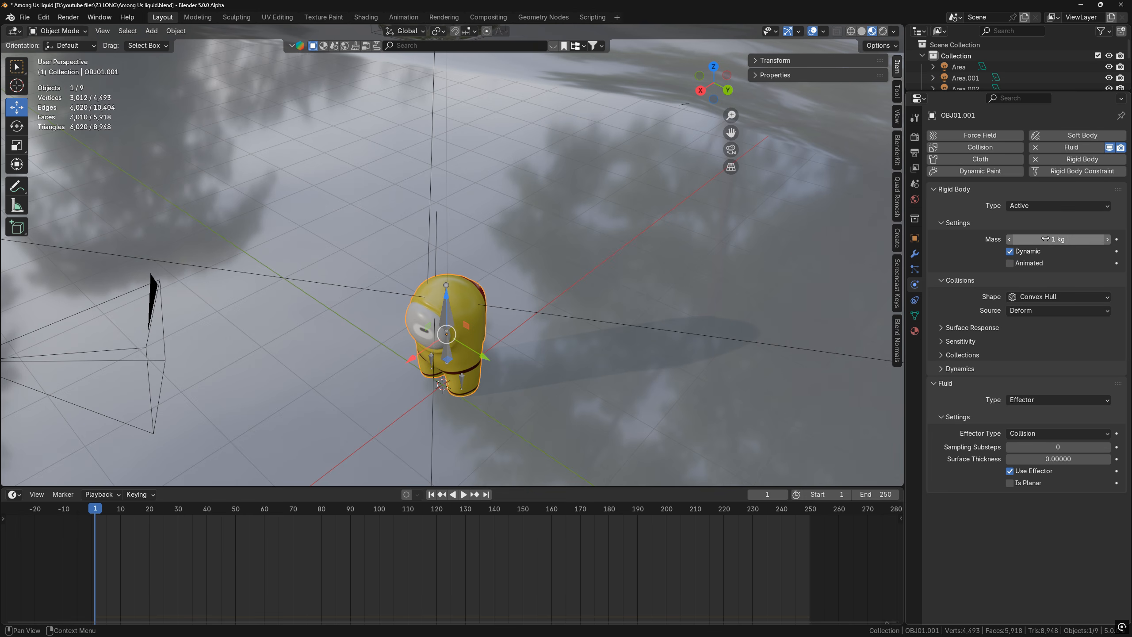
left_click(1034, 298)
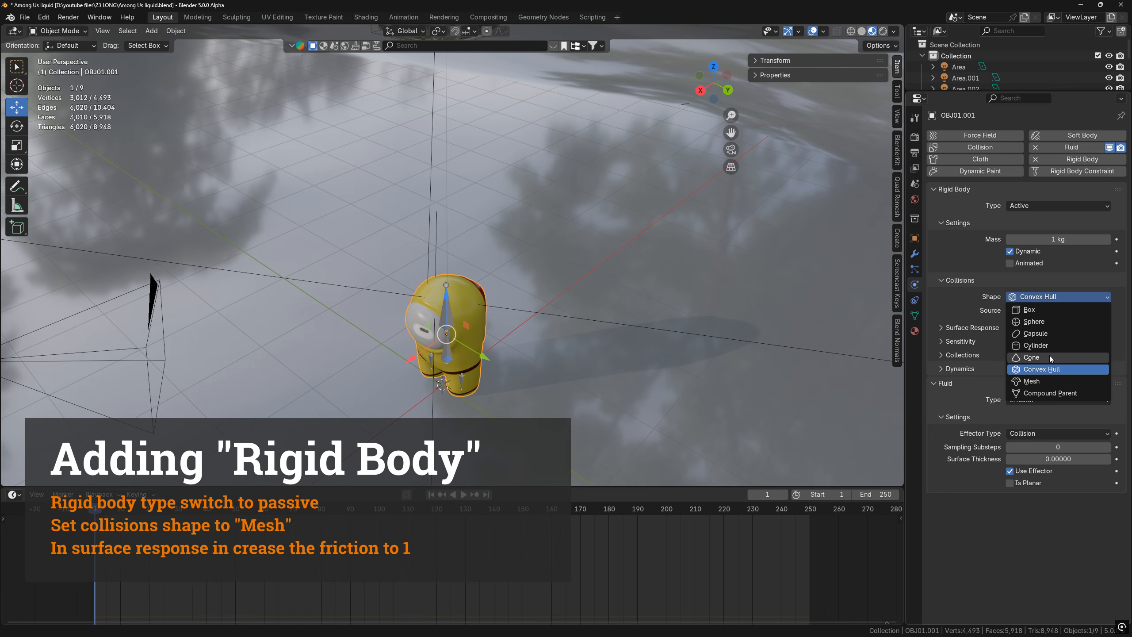
left_click(1048, 382)
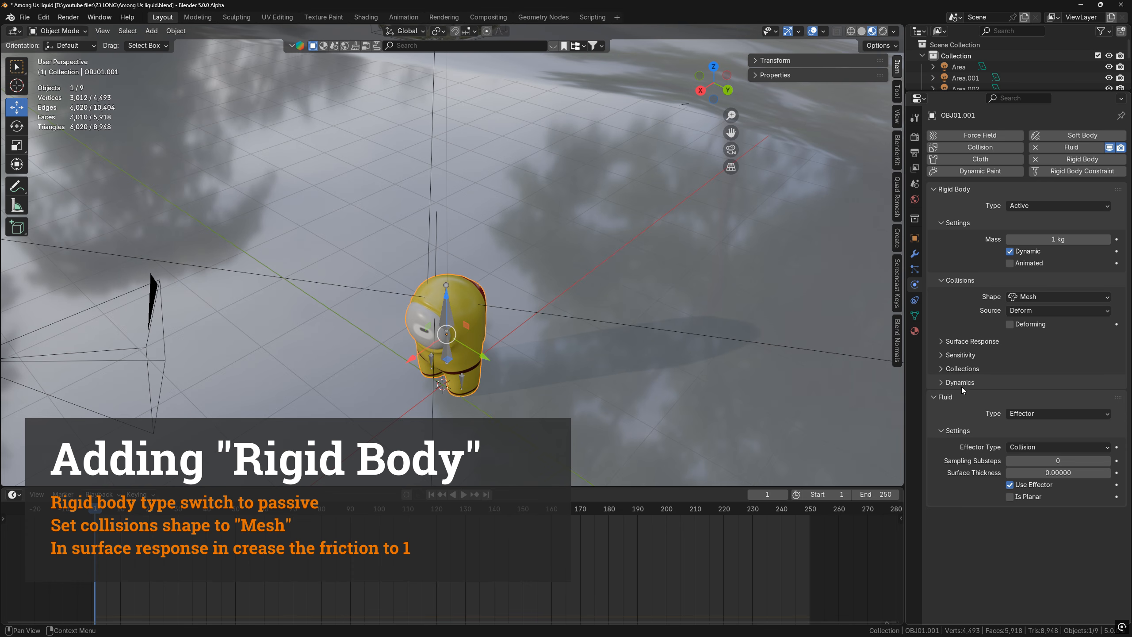
left_click(941, 341)
left_click_drag(1033, 360, 1086, 360)
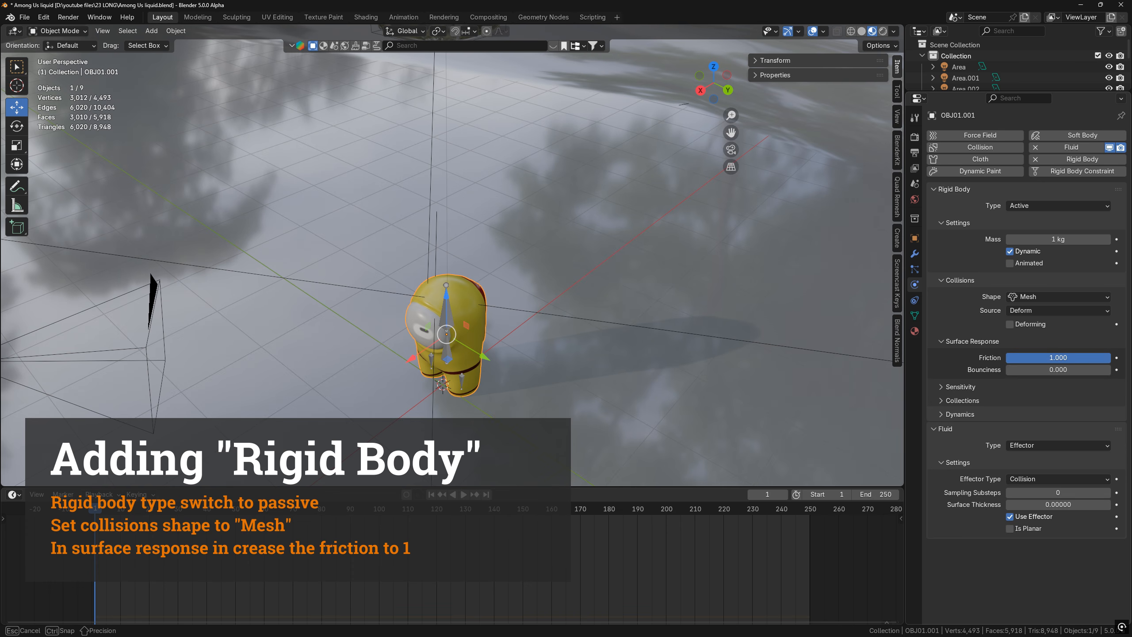
left_click(756, 394)
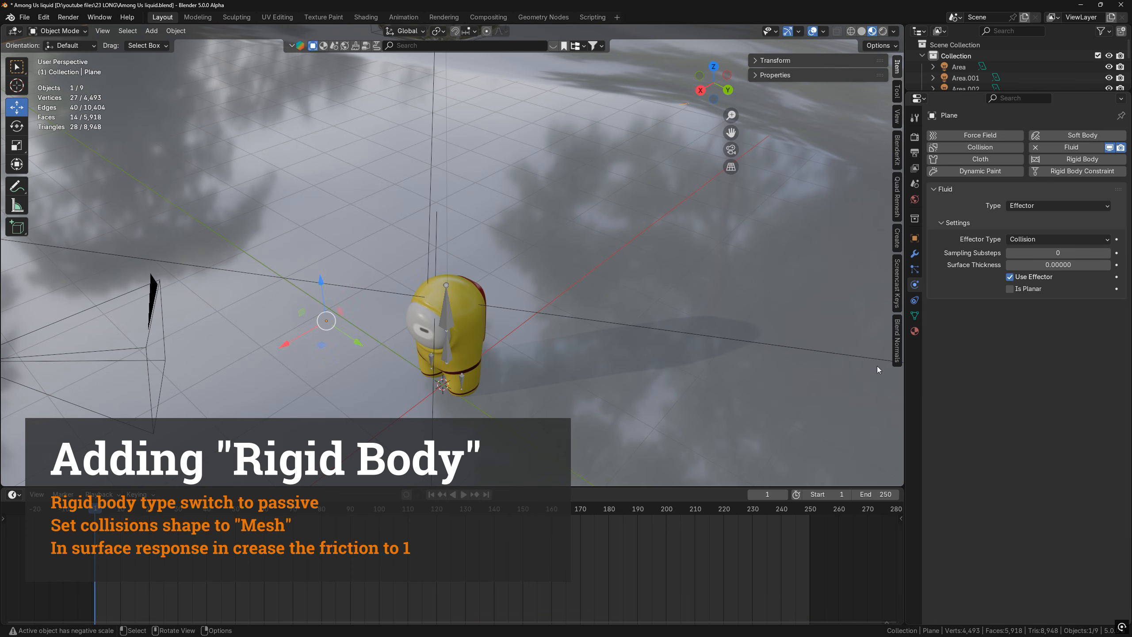
left_click(488, 330)
left_click(1038, 206)
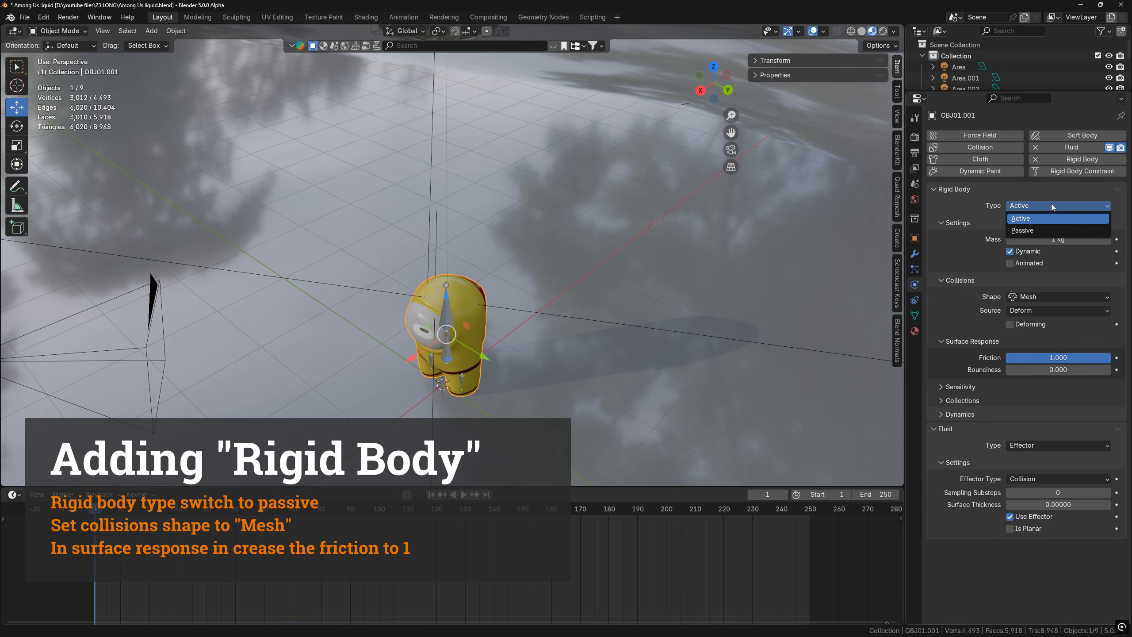
left_click(1035, 230)
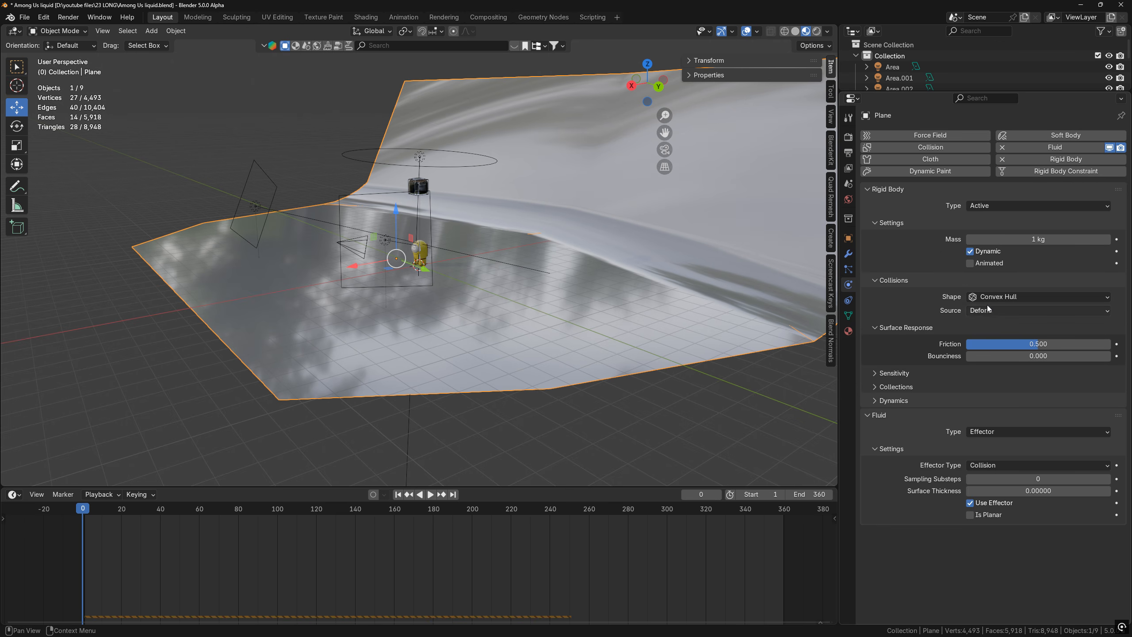
Set the floor plane's Rigid Body to Passive with a Mesh collision shape and friction of 1
left_click(988, 297)
left_click(995, 383)
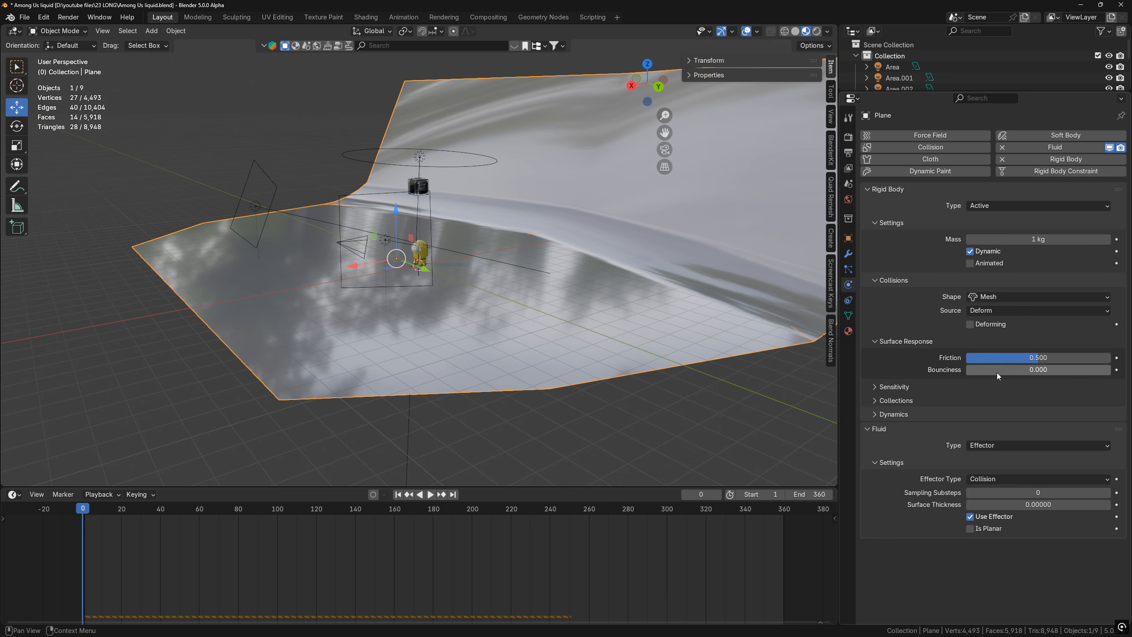
left_click_drag(1006, 359, 1106, 359)
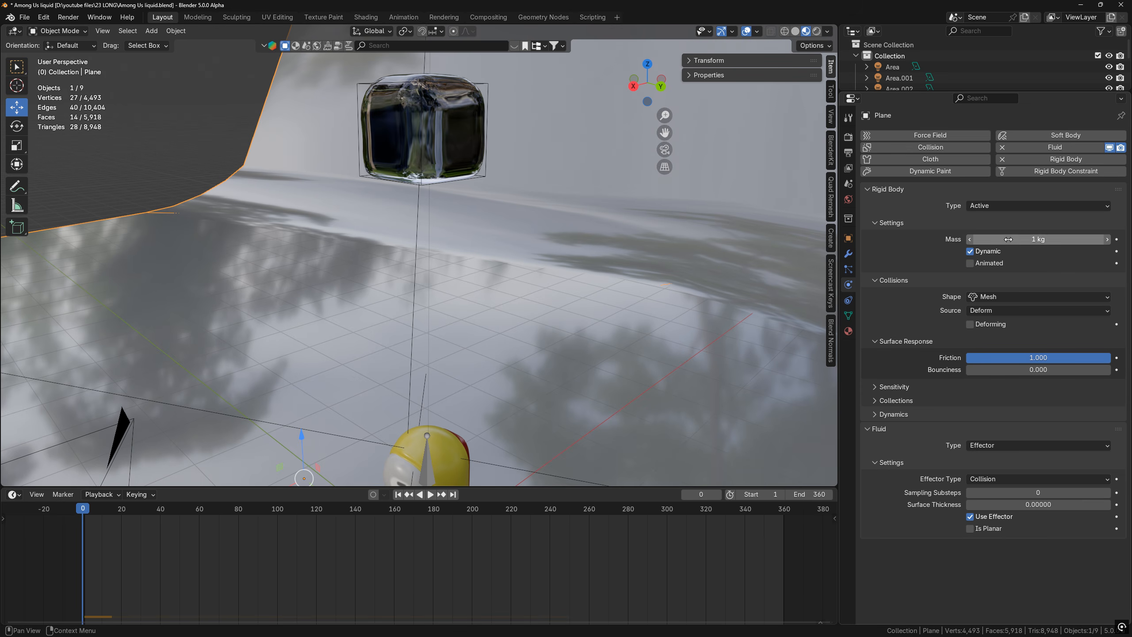
left_click(1024, 206)
left_click(1021, 229)
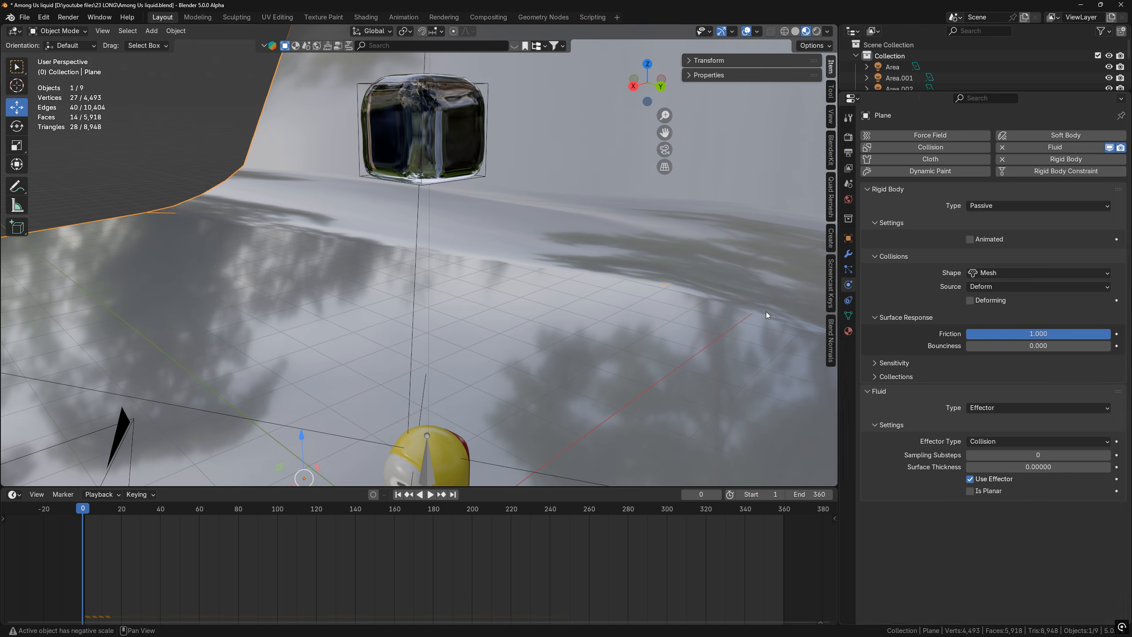
Free the liquid domain's entire bake at frame 0 in solid shading, and open the cache end frame for editing
mouse_move(103, 513)
left_mouse_down()
mouse_move(202, 515)
mouse_move(92, 514)
left_mouse_up()
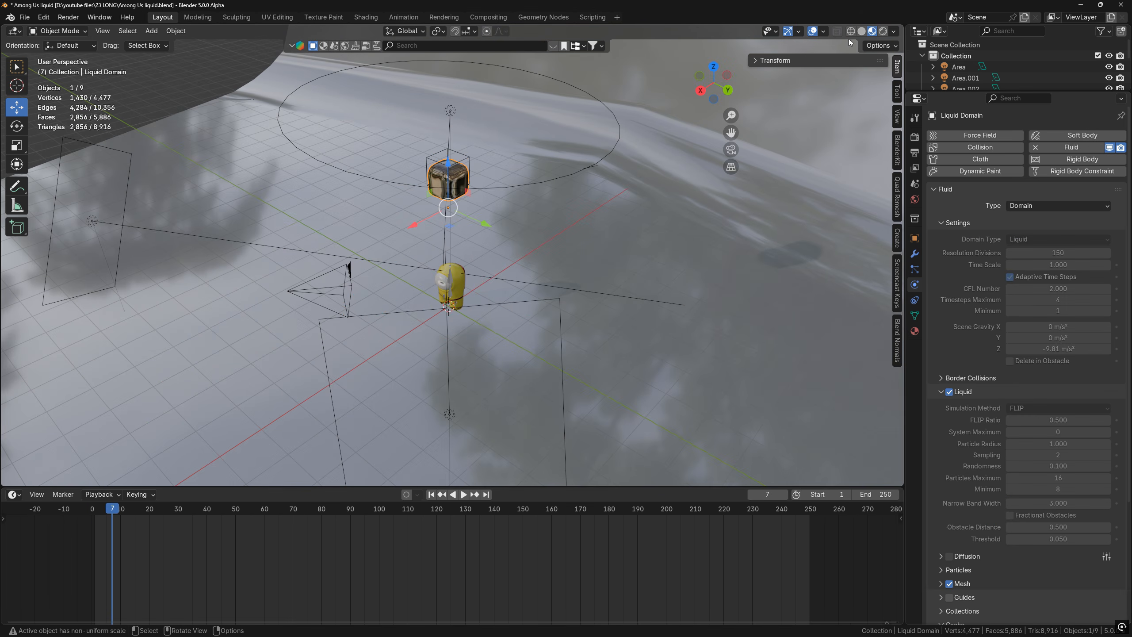
left_click(861, 32)
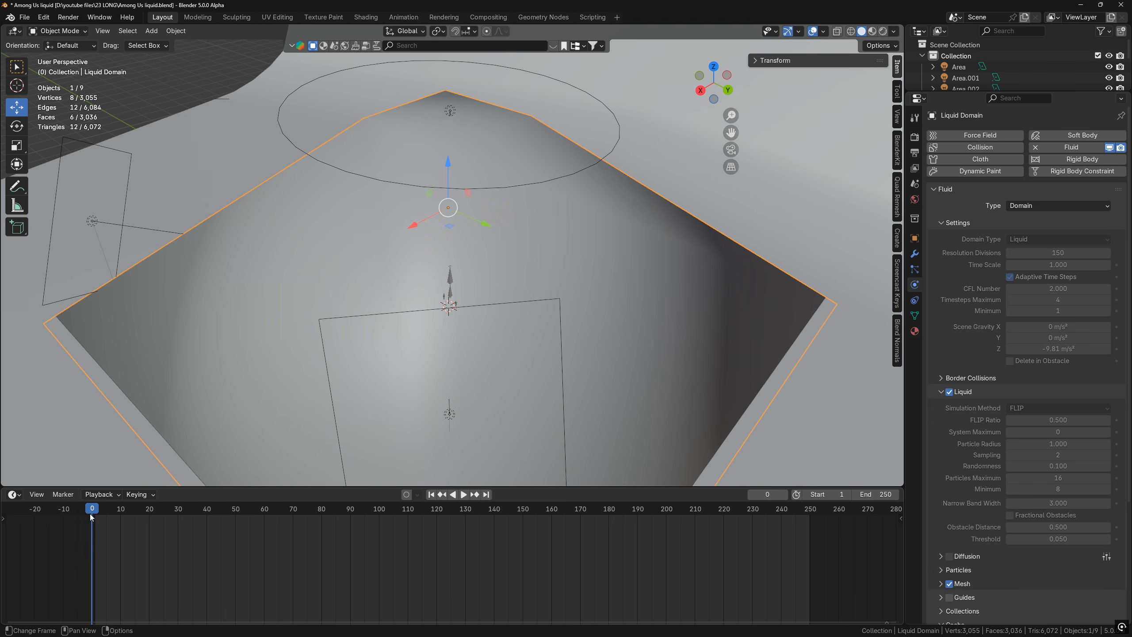
scroll(986, 387, "down", 6)
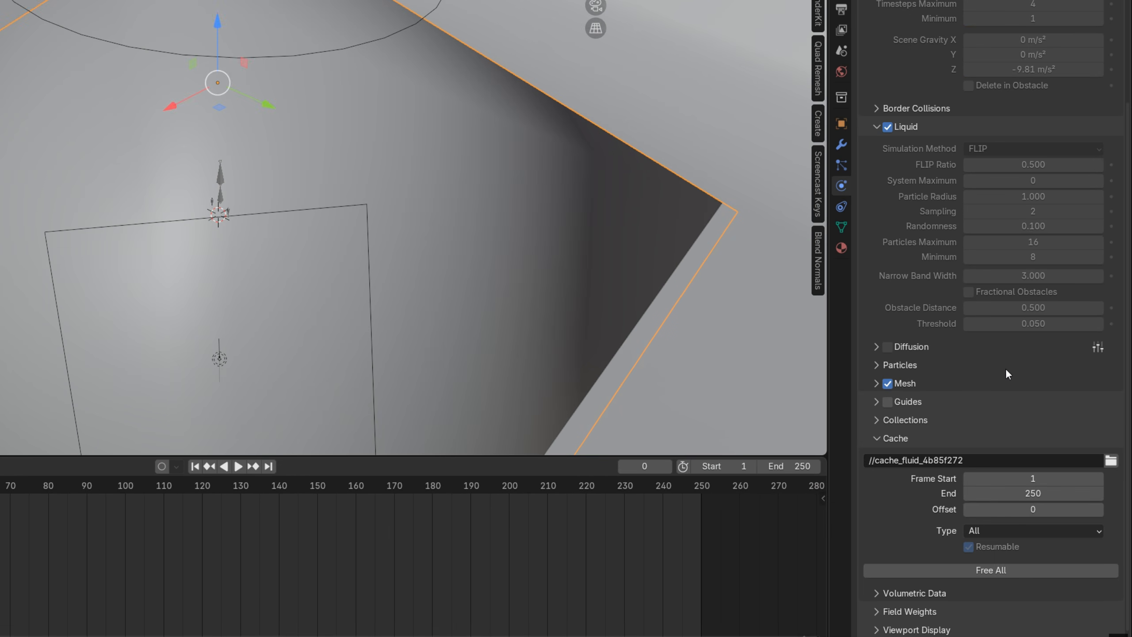
scroll(1006, 368, "up", 3)
left_click(885, 409)
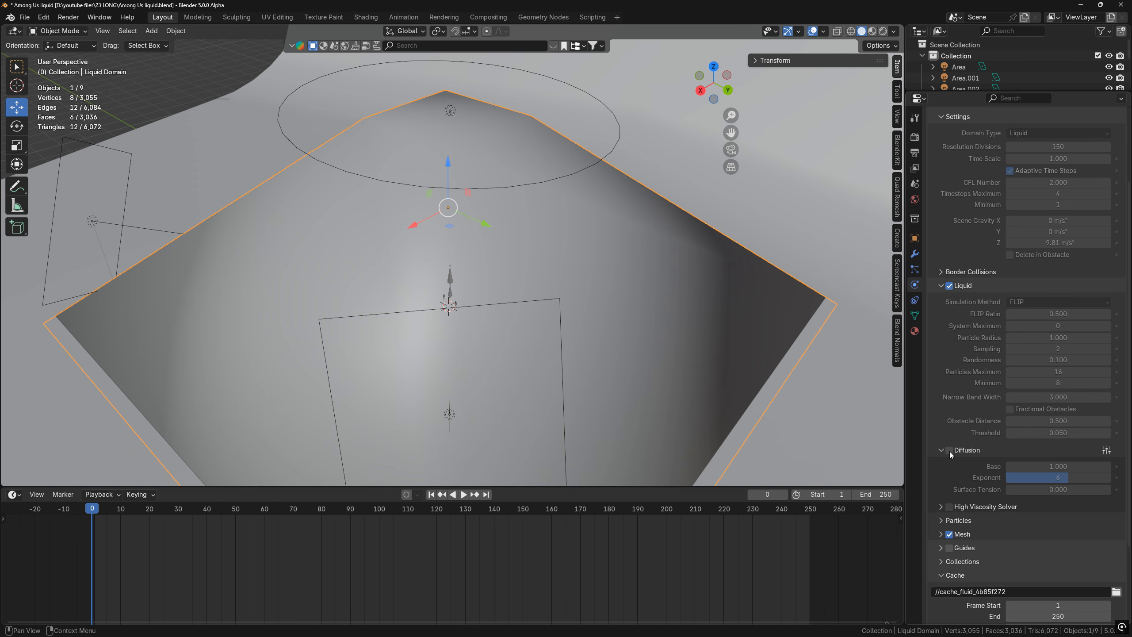
left_click(958, 453)
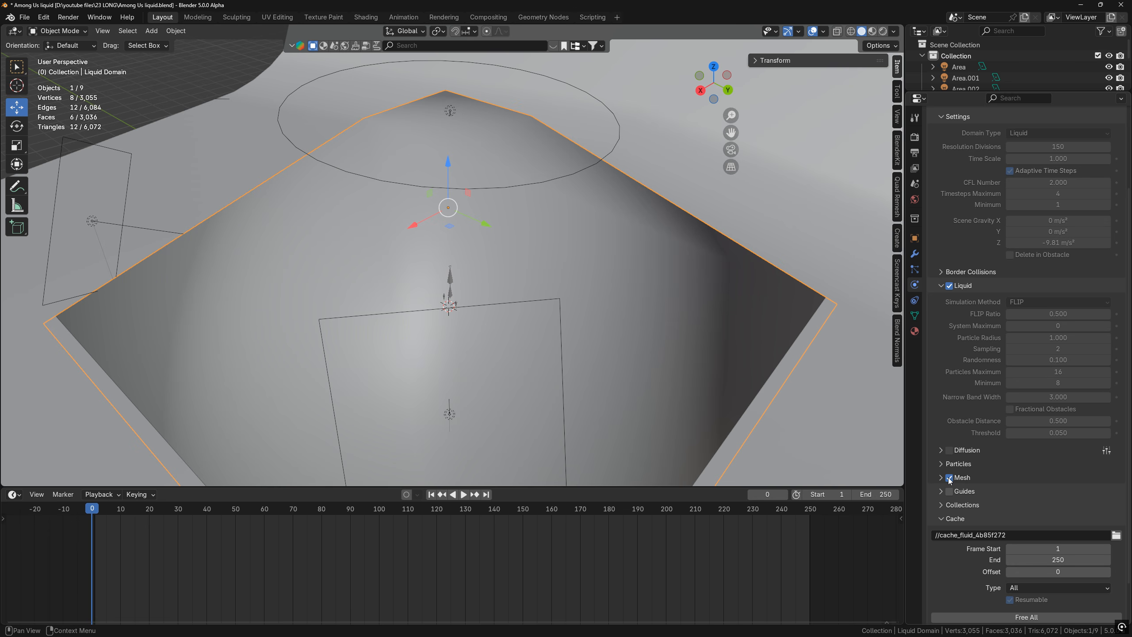
scroll(1102, 330, "down", 3)
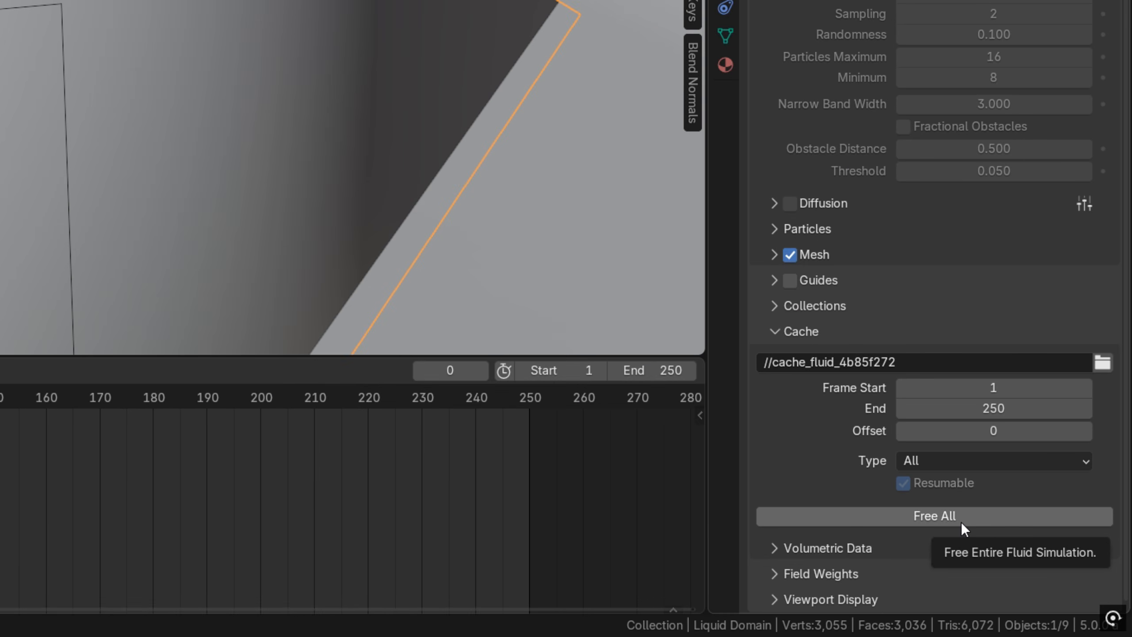
left_click(961, 523)
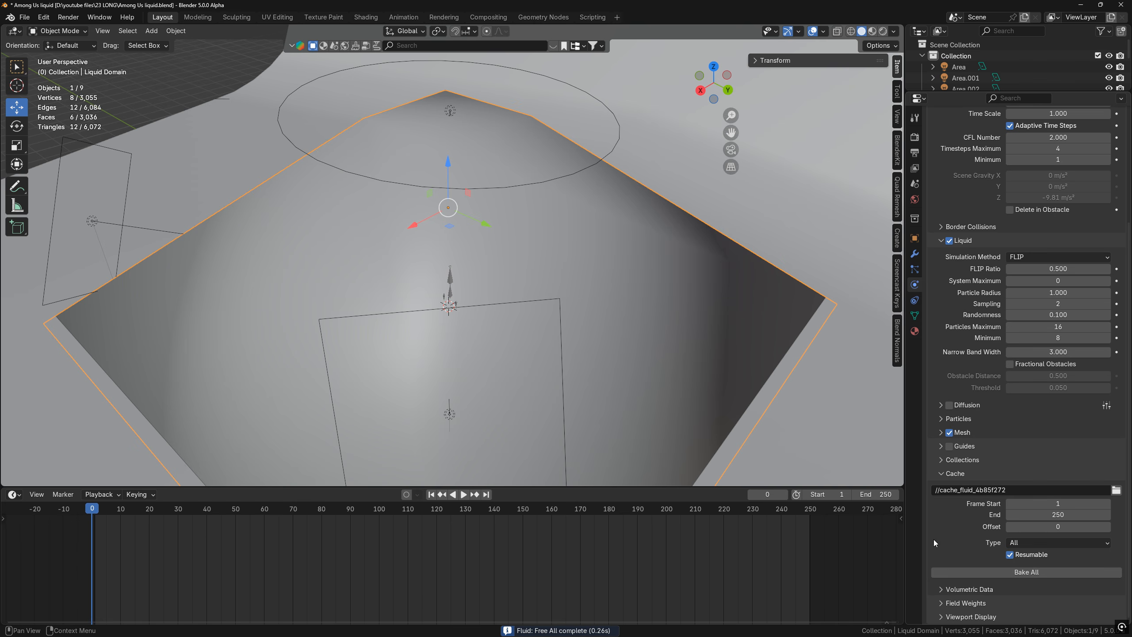
left_click(1053, 514)
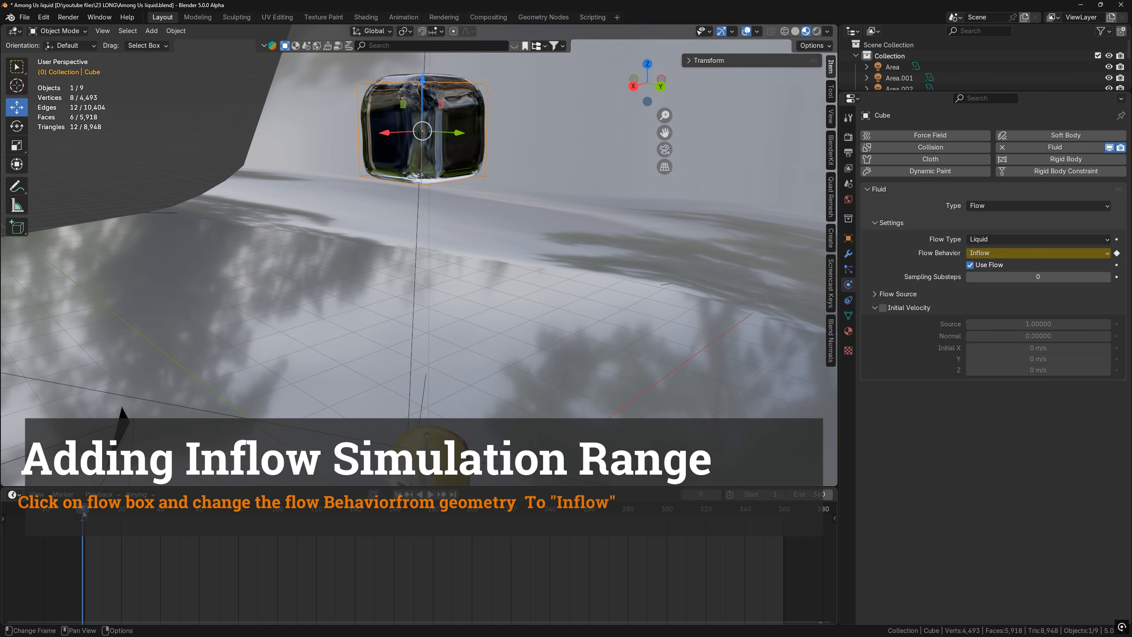
Inspect the flow at frame 60 and set the flow cube's Flow Behavior to Inflow at frame 0
left_click_drag(123, 537, 199, 538)
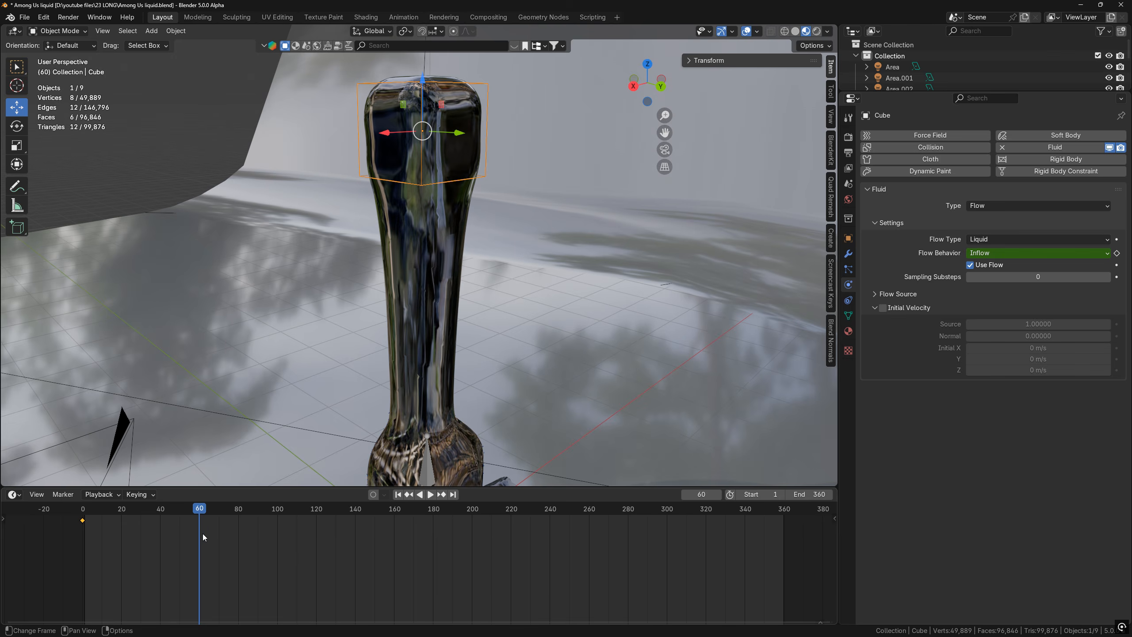
left_click(980, 253)
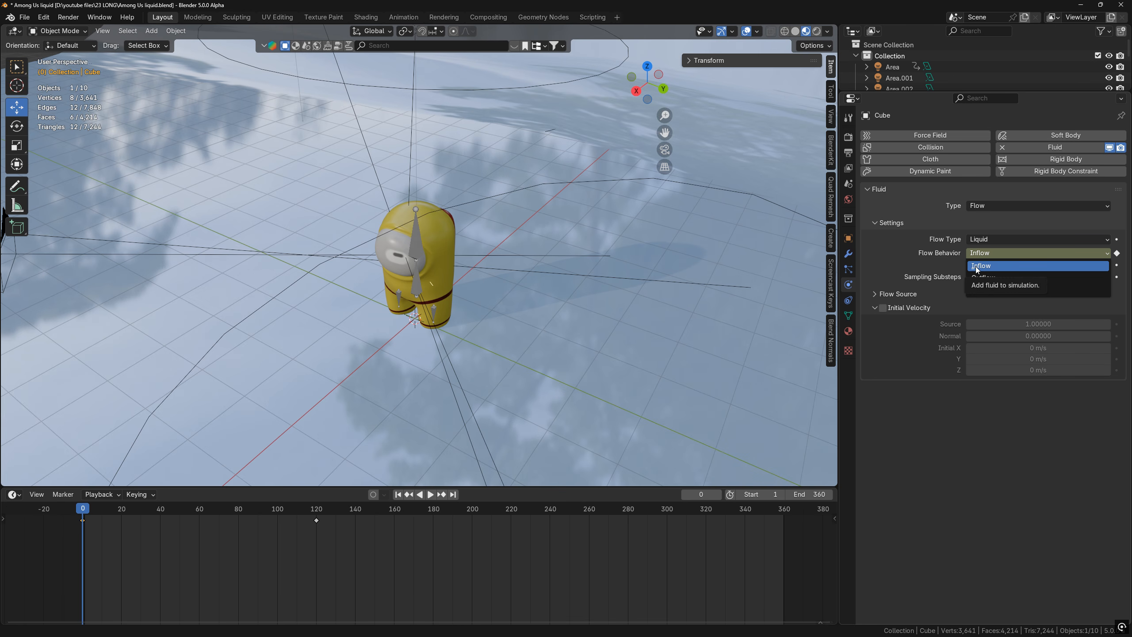
left_click(977, 266)
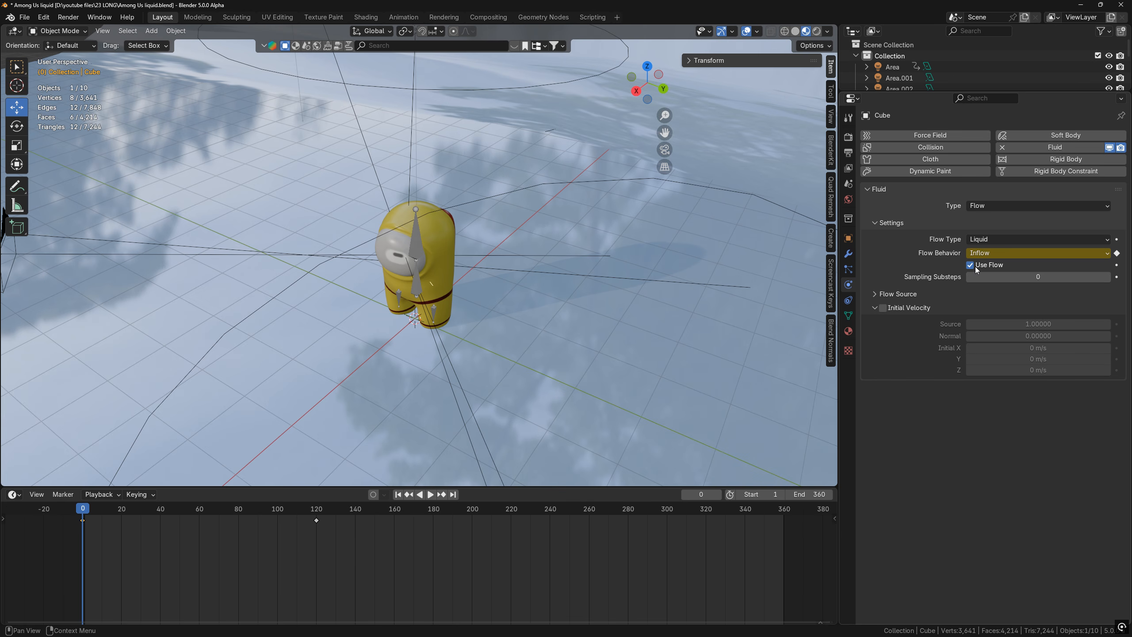
scroll(501, 289, "down", 4)
scroll(213, 347, "up", 5)
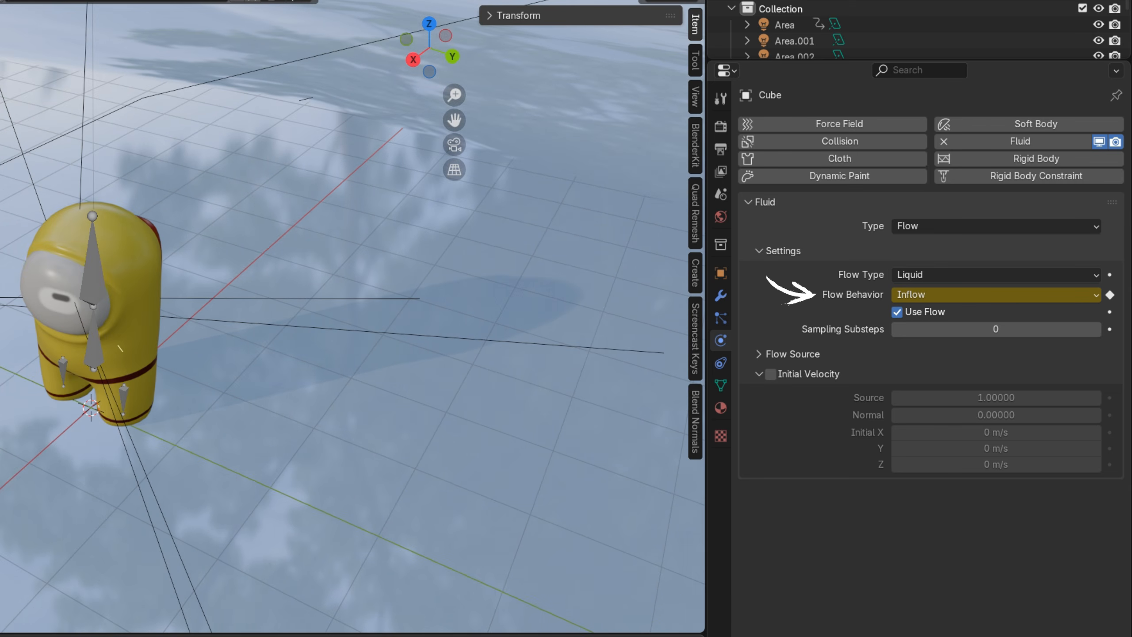
Go to frame 120 and set the flow cube's Flow Behavior to Outflow
key("Right")
left_click_drag(103, 511, 315, 529)
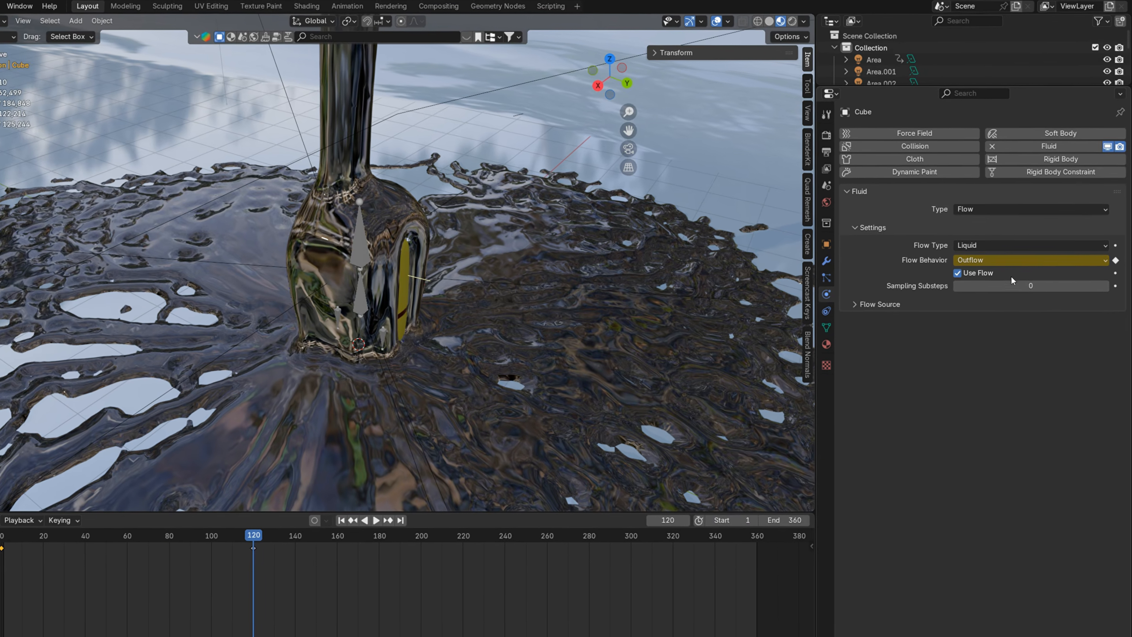
left_click(1003, 260)
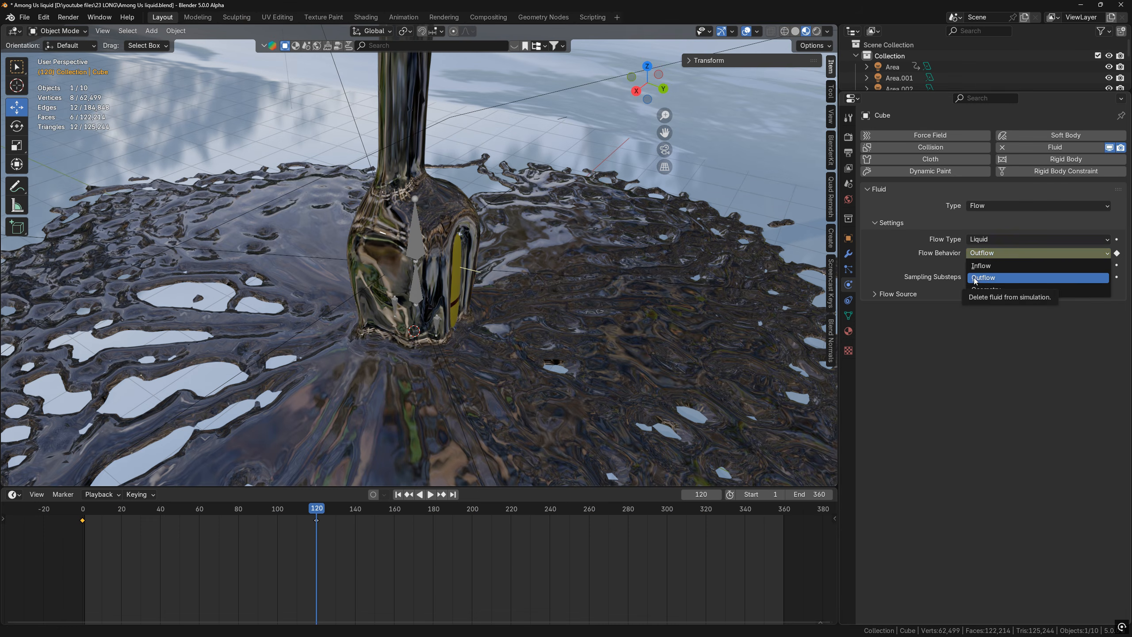
Scrub and play the simulation past frame 120 to examine how the liquid behaves once the cube switches to outflow
scroll(416, 349, "down", 3)
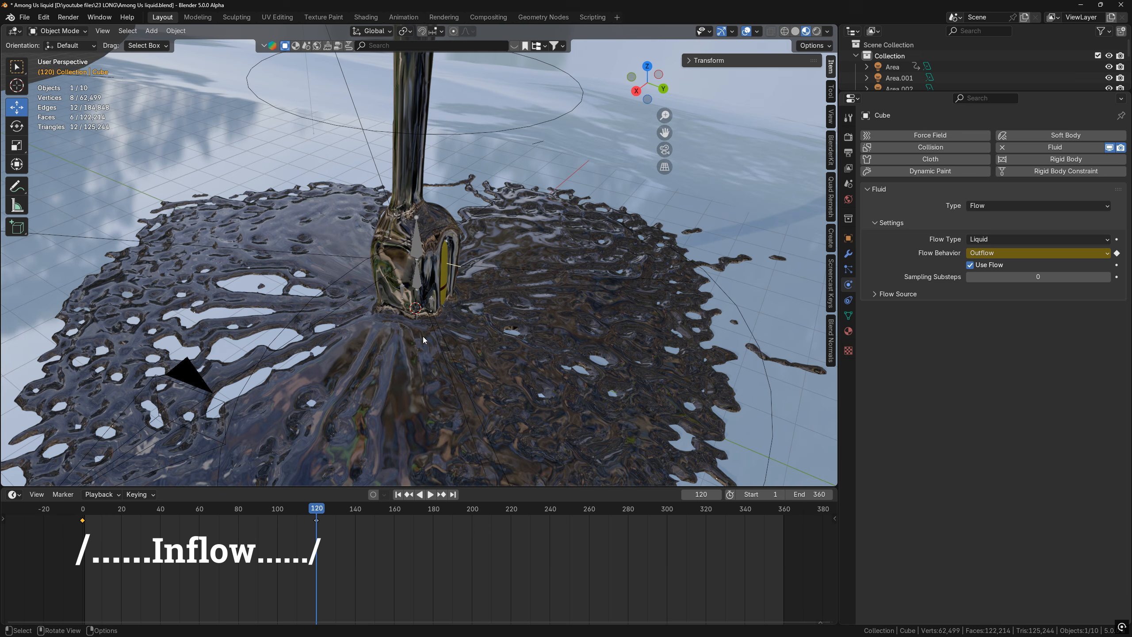
middle_click_drag(466, 264, 469, 421, "shift")
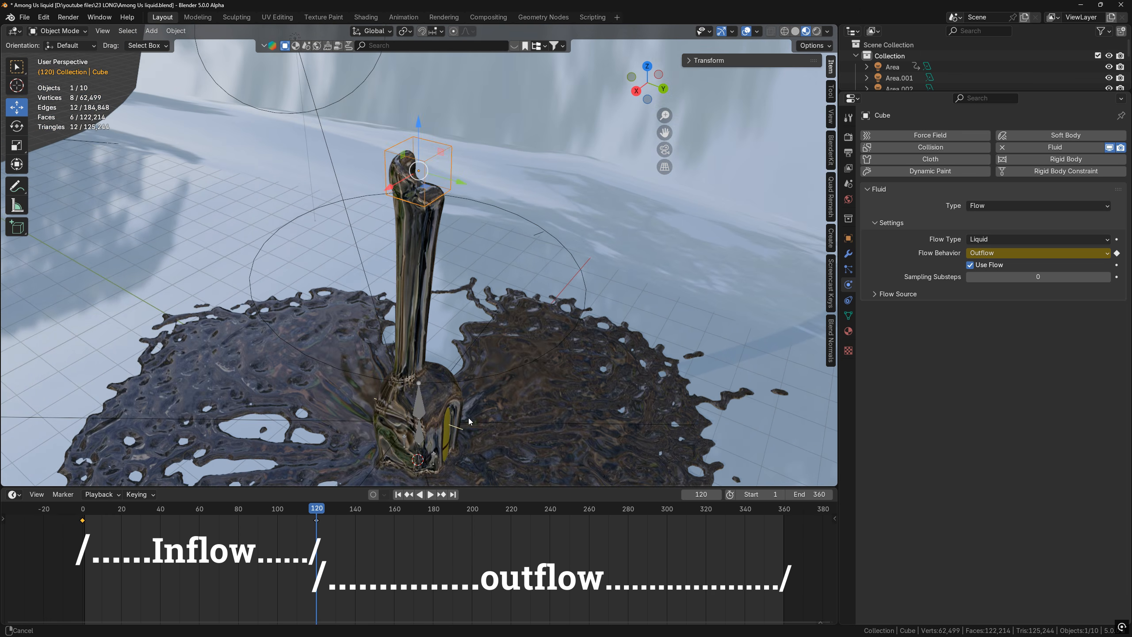
left_click_drag(321, 512, 329, 512)
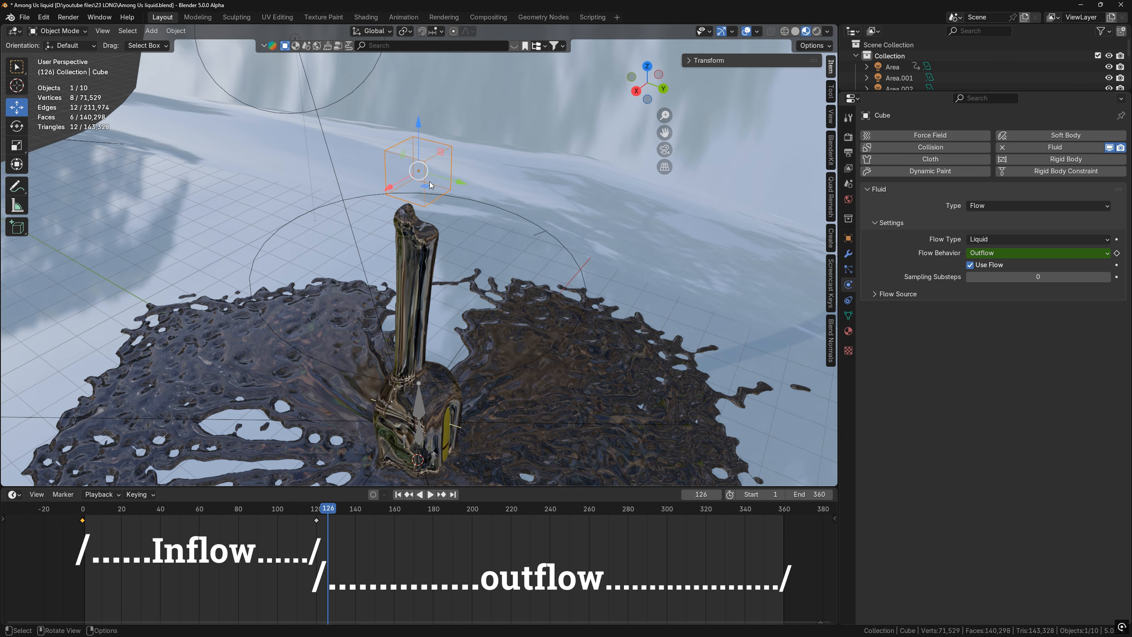
middle_click_drag(396, 364, 380, 285, "shift")
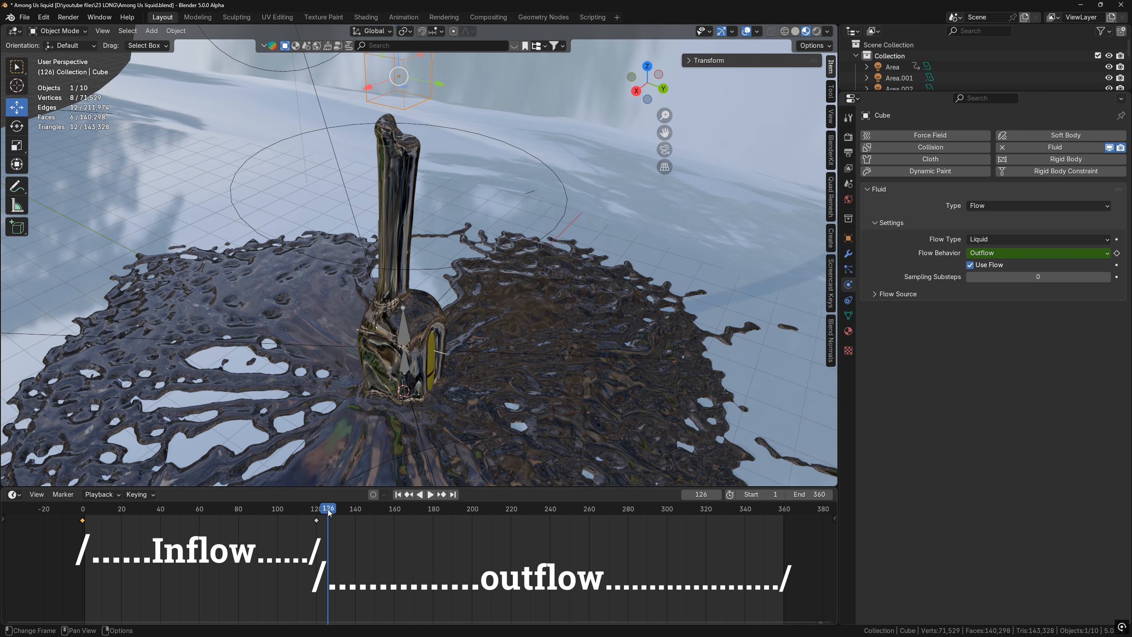
left_click_drag(329, 513, 360, 512)
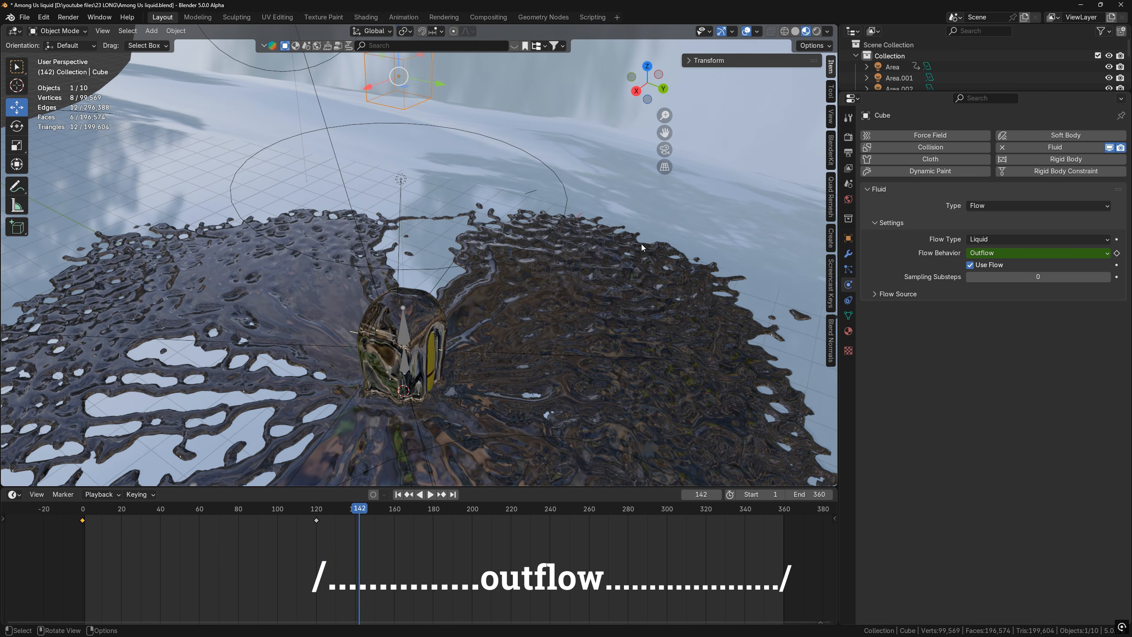
scroll(467, 445, "down", 3)
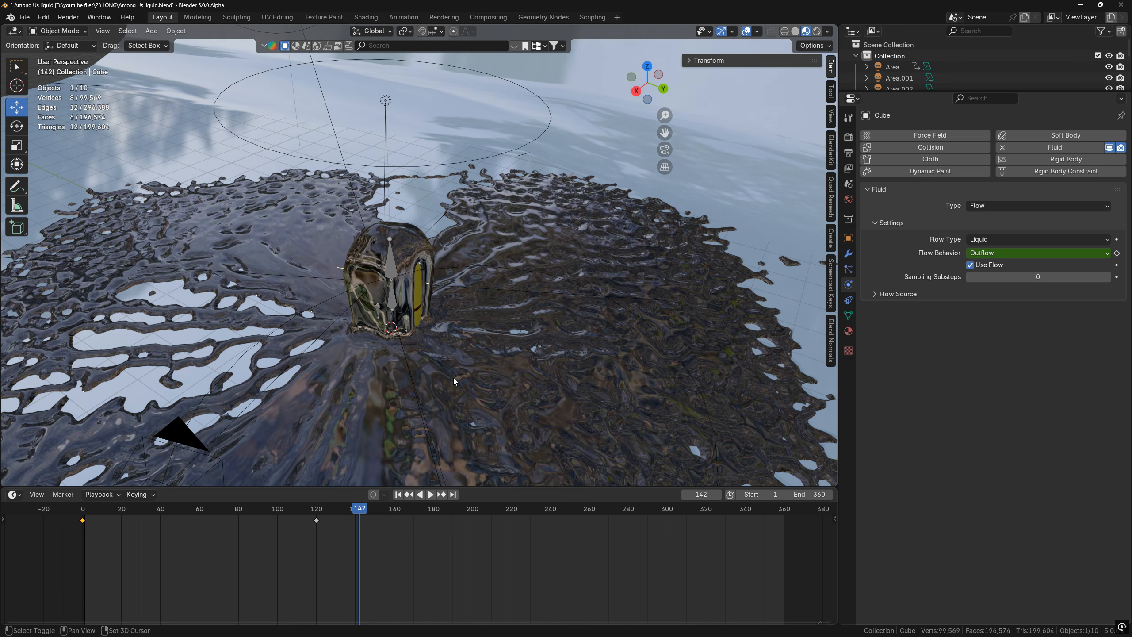
key("space")
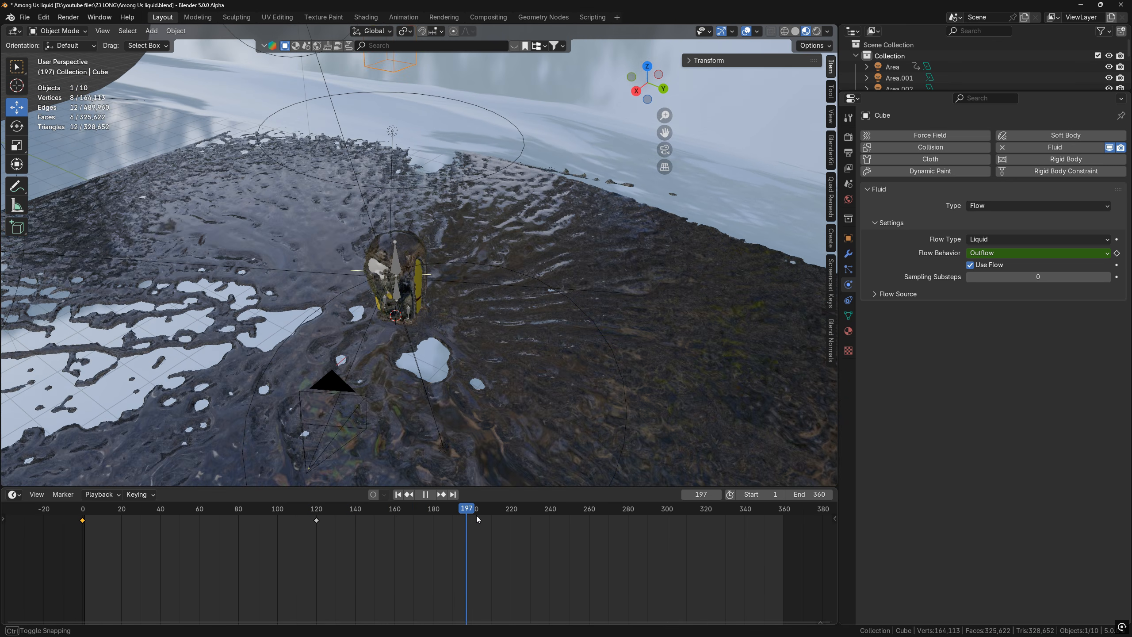
left_click_drag(405, 526, 328, 526)
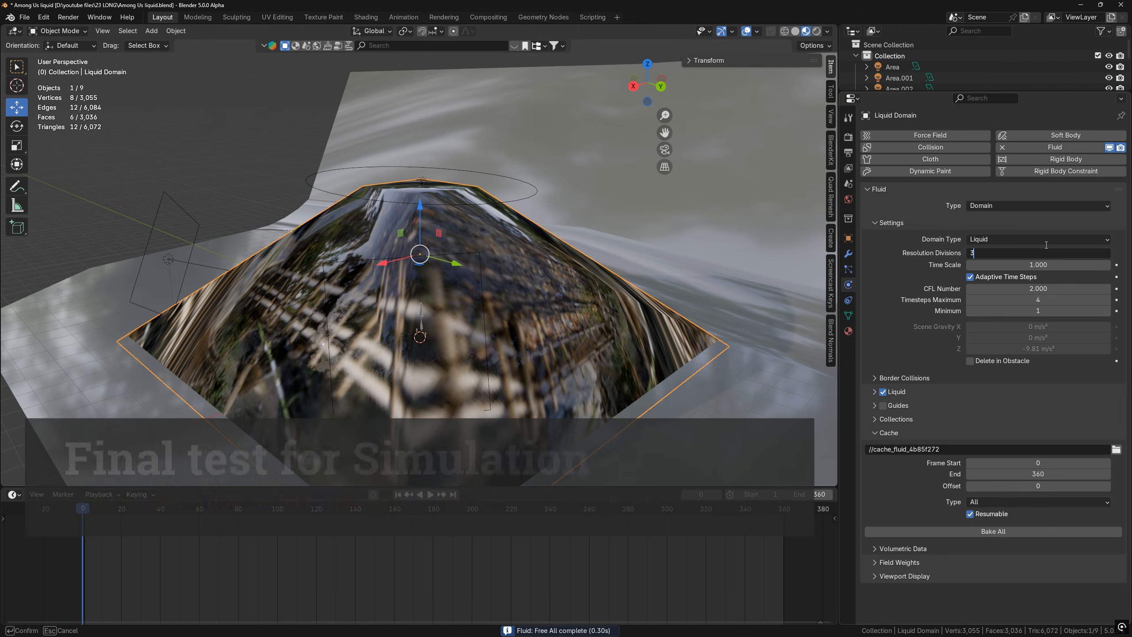
Set the liquid domain's Resolution Divisions to 36 and bake the entire simulation
type("6")
key("Return")
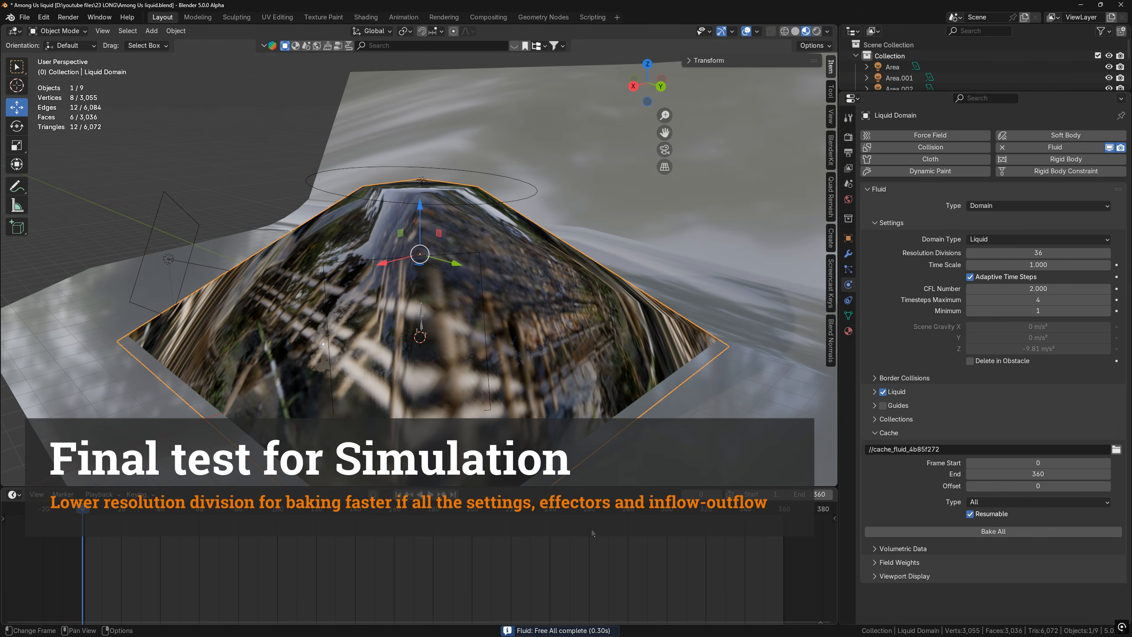
left_click(964, 531)
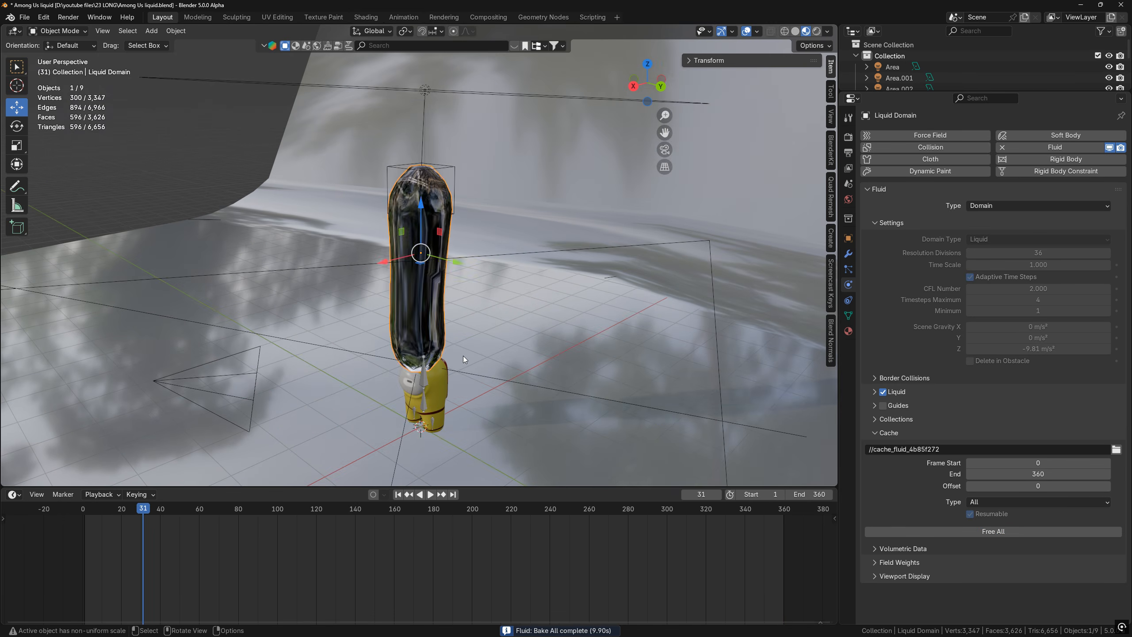
Examine the low-resolution bake around the character from another angle in rendered shading
mouse_move(464, 356)
middle_mouse_down()
mouse_move(398, 348)
mouse_move(498, 419)
mouse_move(457, 442)
middle_mouse_up()
key("z")
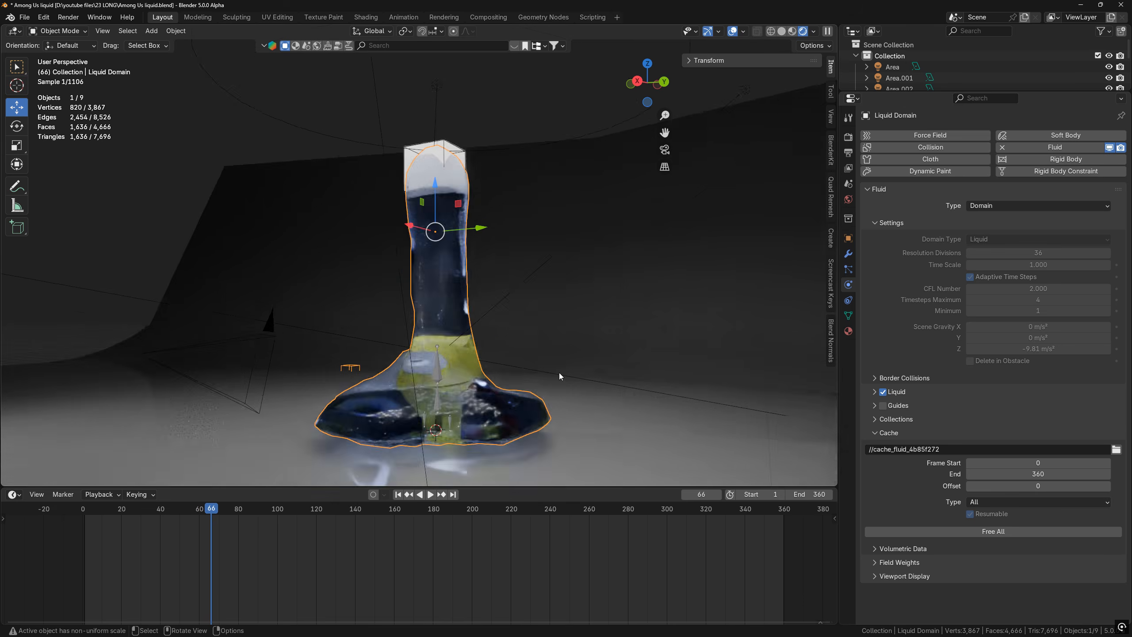
Play and scrub the baked simulation to examine the liquid falling over the character and spreading across the floor
mouse_move(560, 373)
middle_mouse_down("shift")
mouse_move(545, 291)
mouse_move(535, 312)
mouse_move(585, 250)
middle_mouse_up("shift")
key("space")
key("space")
scroll(546, 280, "down", 5)
key("space")
scroll(585, 250, "up", 2)
key("space")
left_click_drag(312, 510, 60, 497)
key("space")
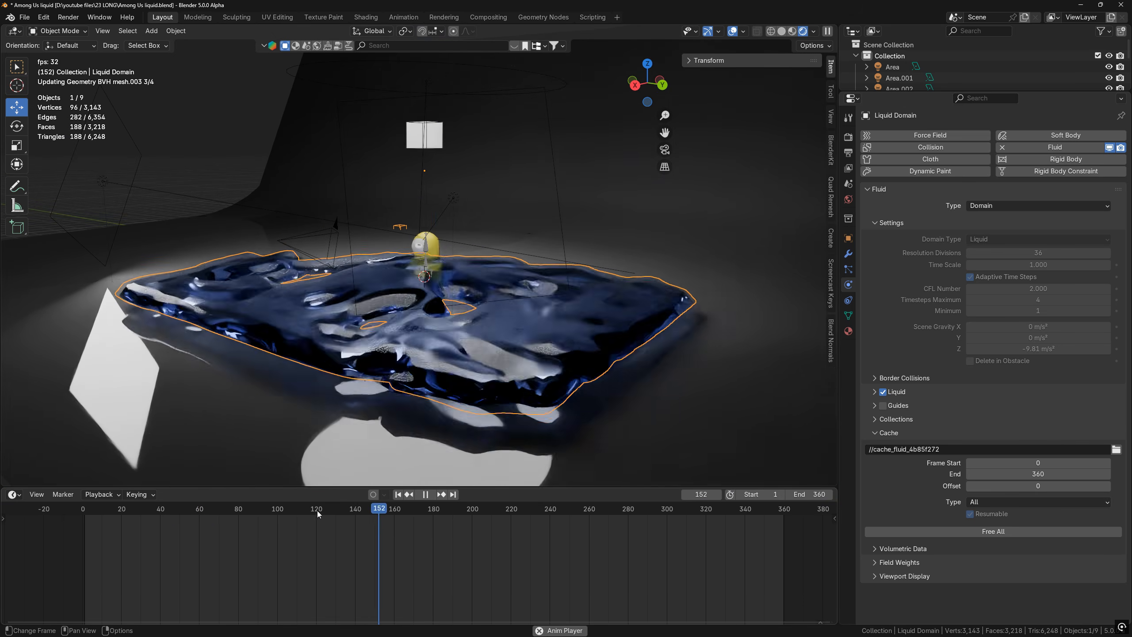
key("space")
Return to frame 0 and free the liquid domain's entire baked cache
left_click_drag(317, 510, 45, 511)
left_click(589, 349)
middle_click_drag(553, 294, 476, 269)
scroll(476, 270, "down", 1)
left_click(436, 163)
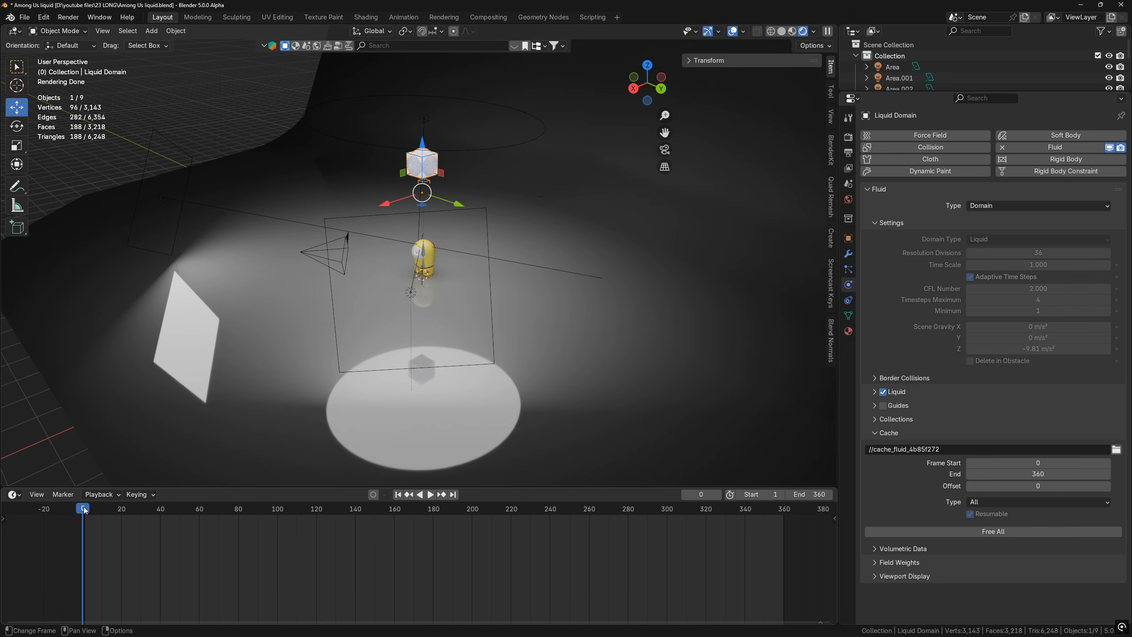
left_click(994, 531)
Scale the liquid domain's bottom face up by about 1.45 in Edit Mode with wireframe shading
key("Tab")
key("z")
middle_click_drag(410, 222, 464, 356)
scroll(463, 356, "down", 4)
key("s")
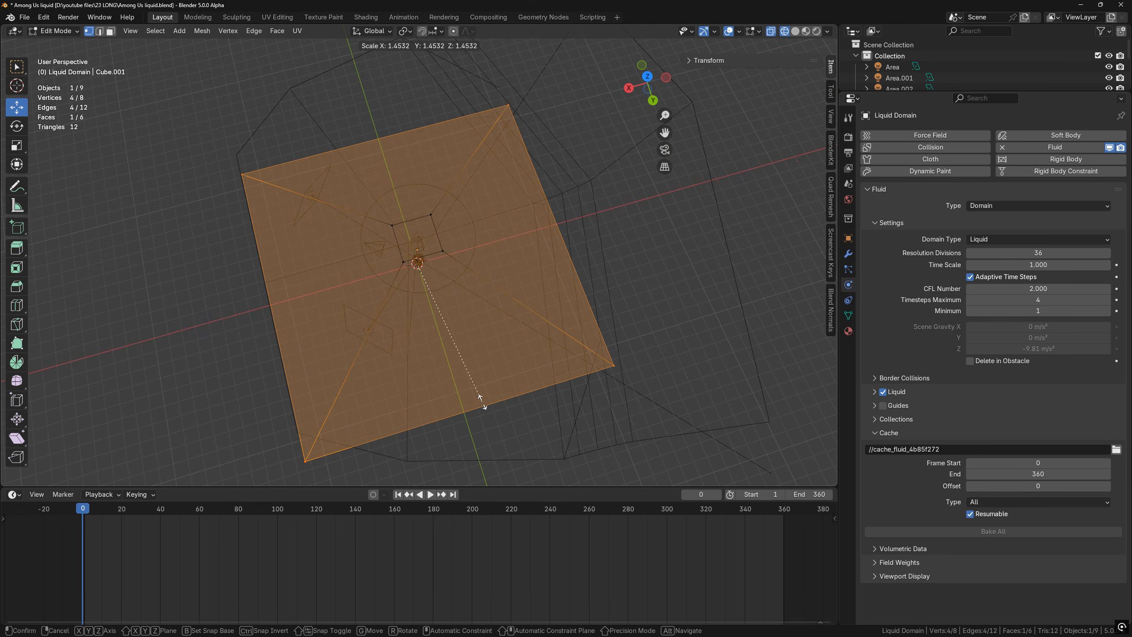
left_click(483, 402)
Reposition the corner vertices of the domain's bottom face horizontally so the base fits over the floor
left_click(305, 462)
left_click_drag(305, 461, 291, 447)
middle_click_drag(291, 447, 401, 383)
key("ctrl+z")
key("g")
key("shift+z")
left_click(376, 364)
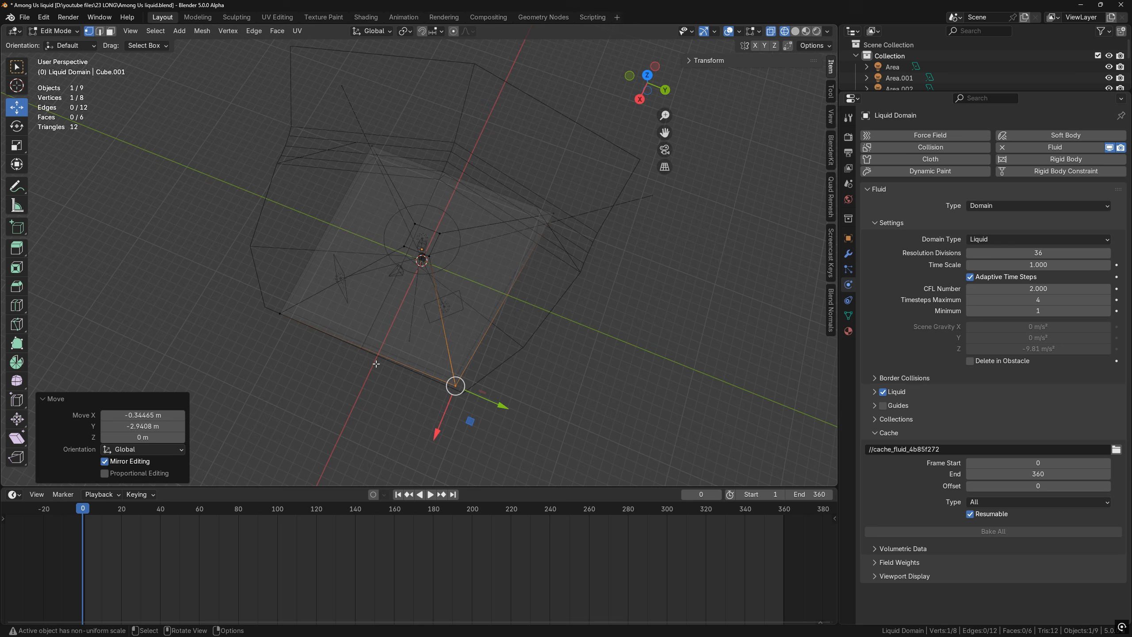
left_click_drag(290, 341, 291, 341)
middle_click_drag(290, 341, 303, 352, "alt")
left_click_drag(291, 127, 332, 165)
left_click_drag(344, 178, 313, 184)
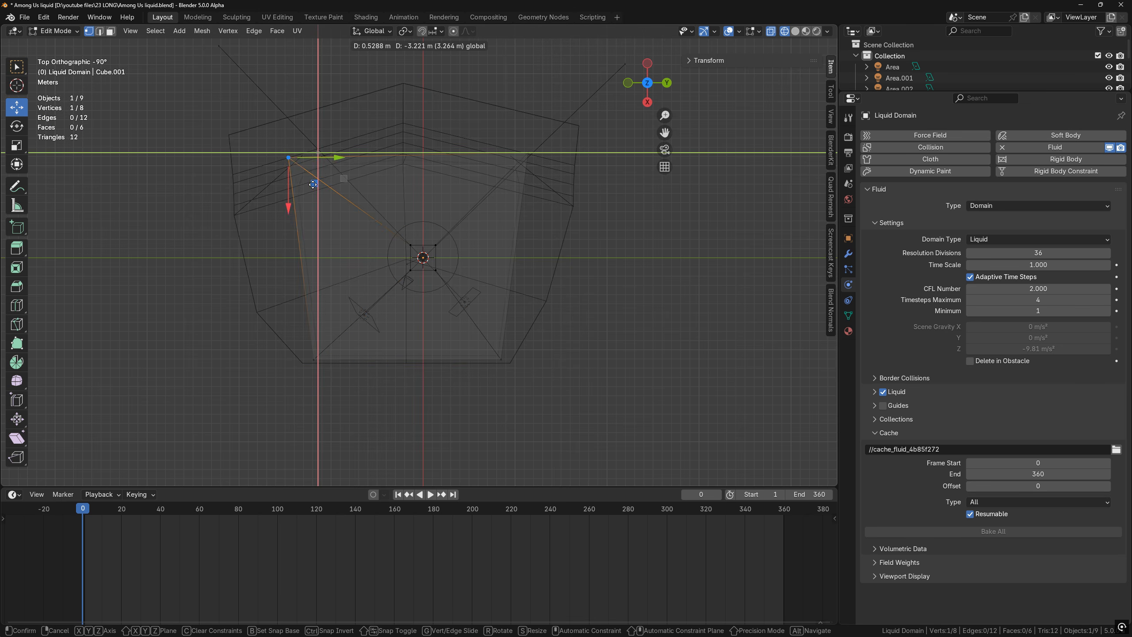
Widen the floor plane by moving its outer vertices on one side outward along Y
key("Tab")
left_click(569, 228)
key("Tab")
left_click(510, 363)
left_click_drag(562, 365, 576, 365)
left_click_drag(578, 167, 599, 220)
left_click_drag(625, 175, 671, 175)
left_click(566, 301)
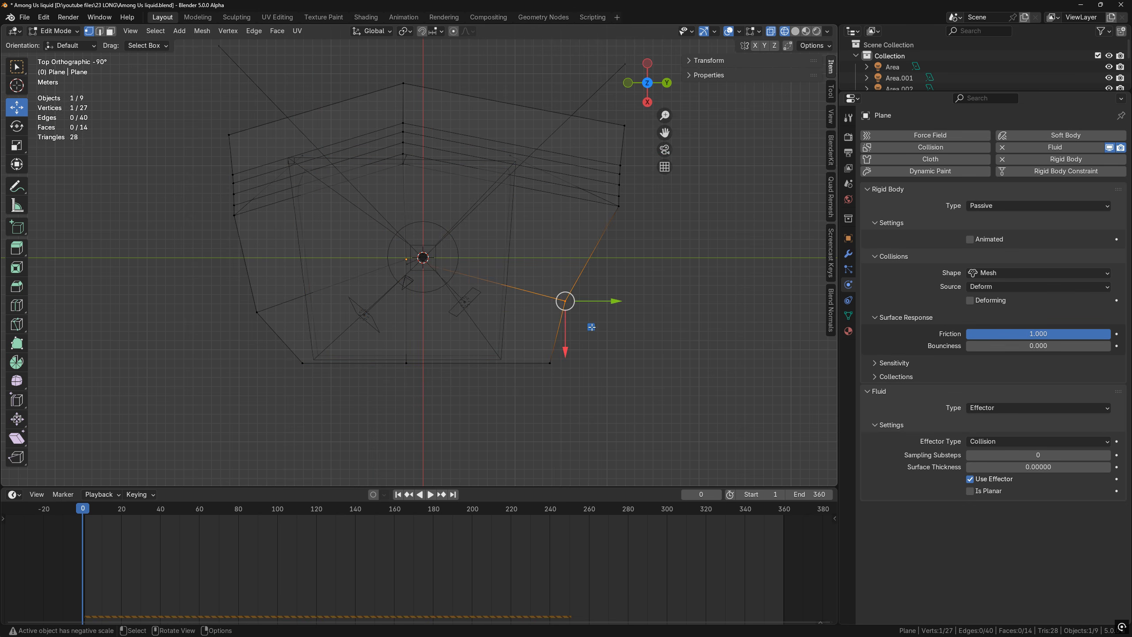
Scale the Among Us character up by 1.655 and raise it about 0.18 m along Z
key("Tab")
left_click(435, 364)
key("s")
left_click(463, 372)
mouse_move(457, 245)
left_mouse_down()
mouse_move(458, 220)
mouse_move(458, 231)
left_mouse_up()
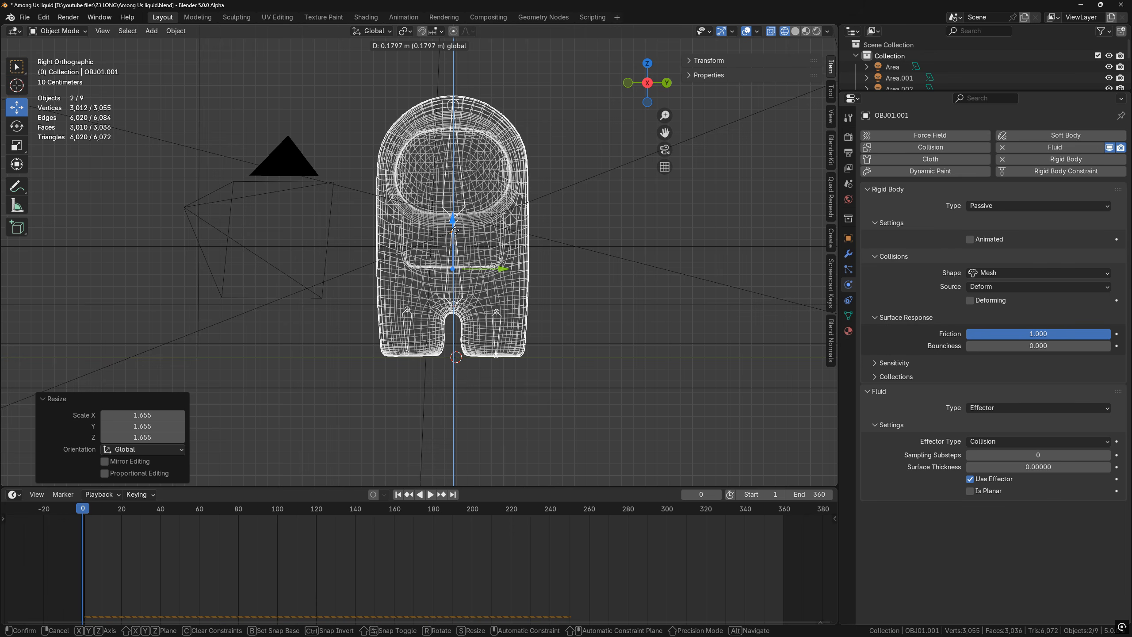
middle_click_drag(633, 299, 592, 315)
left_click(592, 314)
Raise the flow cube about 2.45 m and align it over the character in top view
scroll(535, 290, "down", 8)
middle_click_drag(504, 276, 484, 268)
left_click(426, 165)
middle_click_drag(468, 214, 476, 205, "alt")
left_click_drag(427, 146, 427, 90)
middle_click_drag(464, 192, 469, 241, "alt")
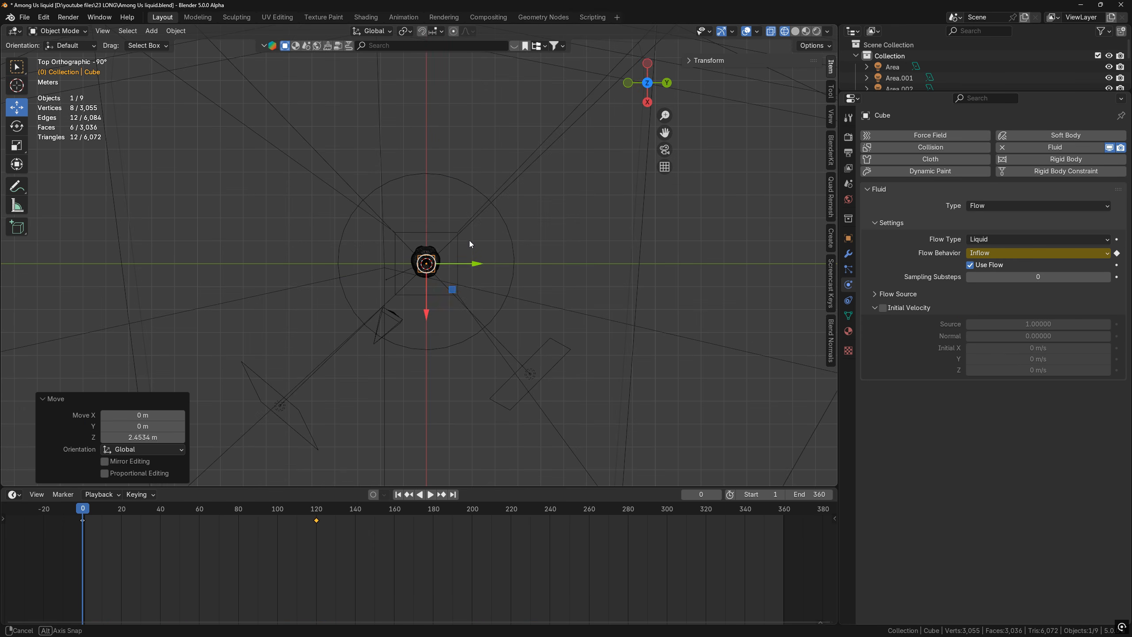
left_click_drag(452, 289, 450, 291)
Adjust the height of the liquid domain's top face to suit the moved flow cube, and return to solid shading
middle_click_drag(448, 286, 446, 232)
left_click(446, 150)
key("Tab")
left_click_drag(370, 127, 486, 167)
left_click_drag(426, 123, 426, 154)
key("Tab")
key("shift+z")
Set the liquid domain's Resolution Divisions to 150 and Timesteps Maximum to 3, and bake the entire simulation
middle_click_drag(624, 192, 587, 241)
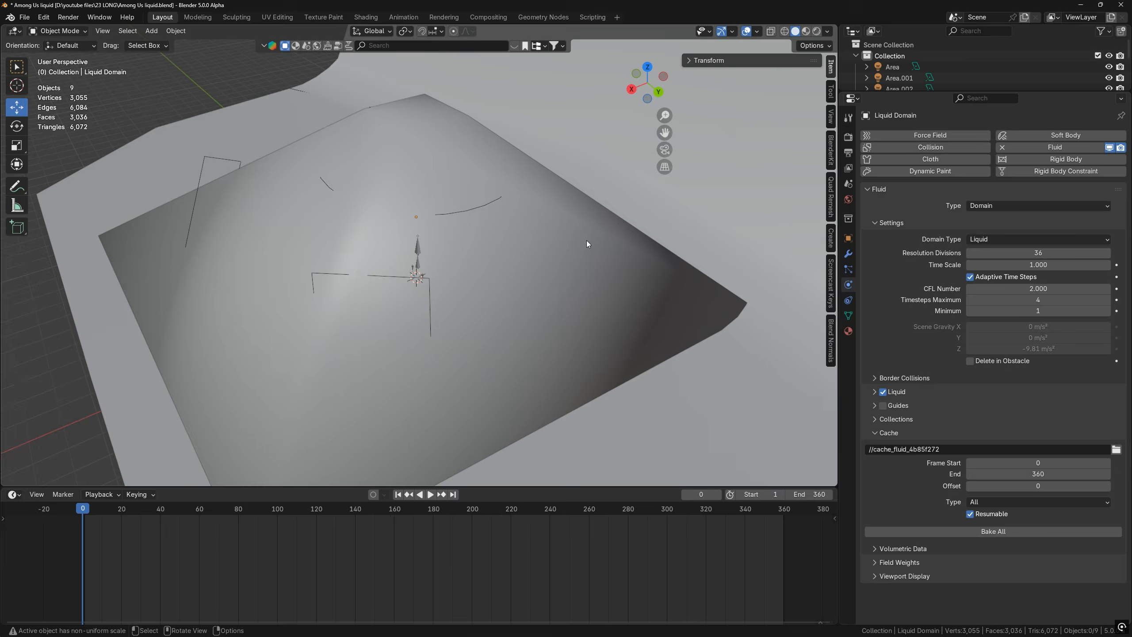
left_click(587, 241)
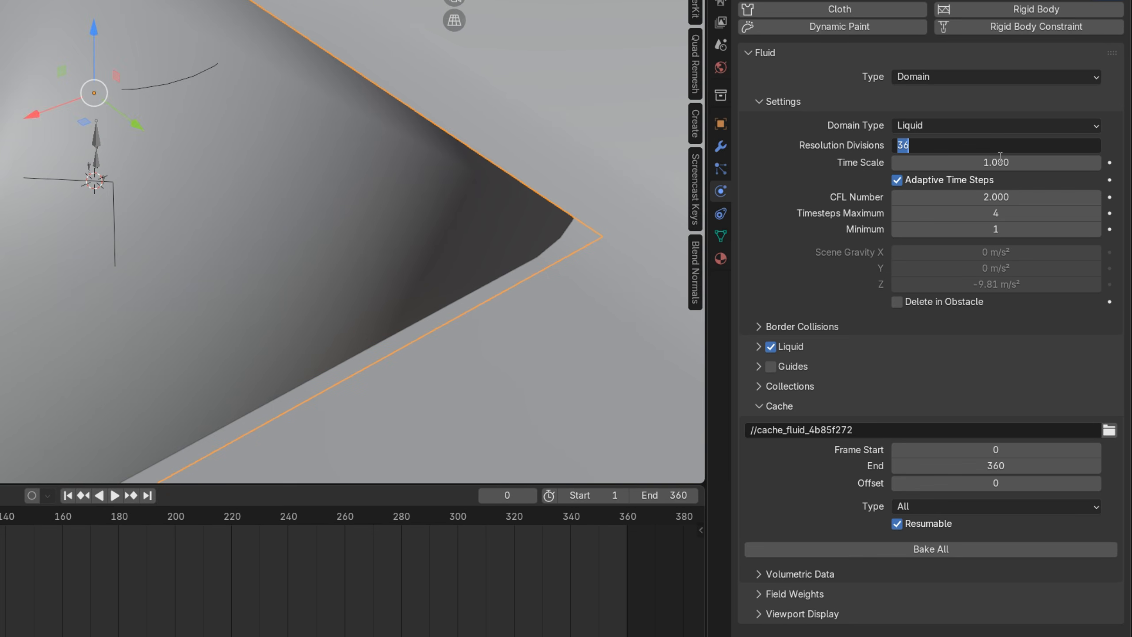
type("50")
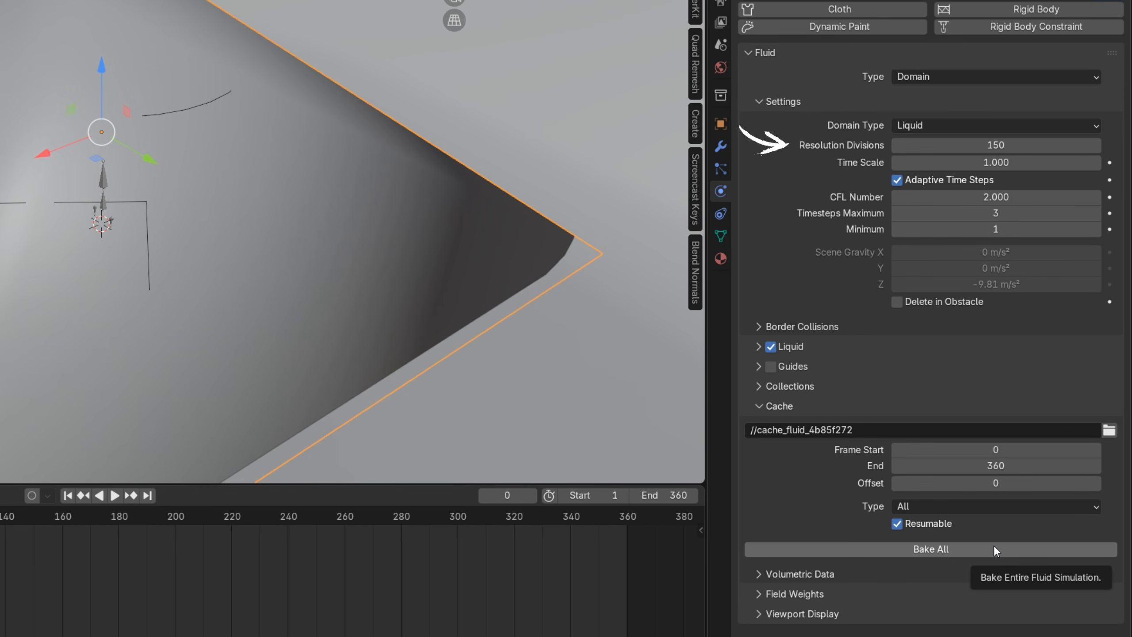
left_click(994, 548)
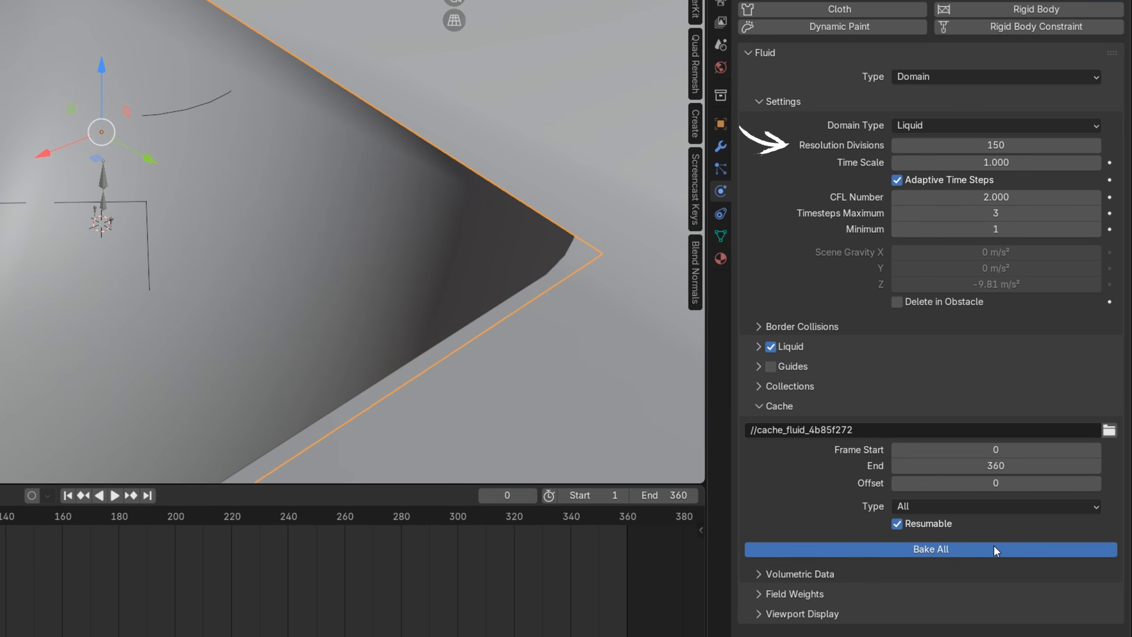